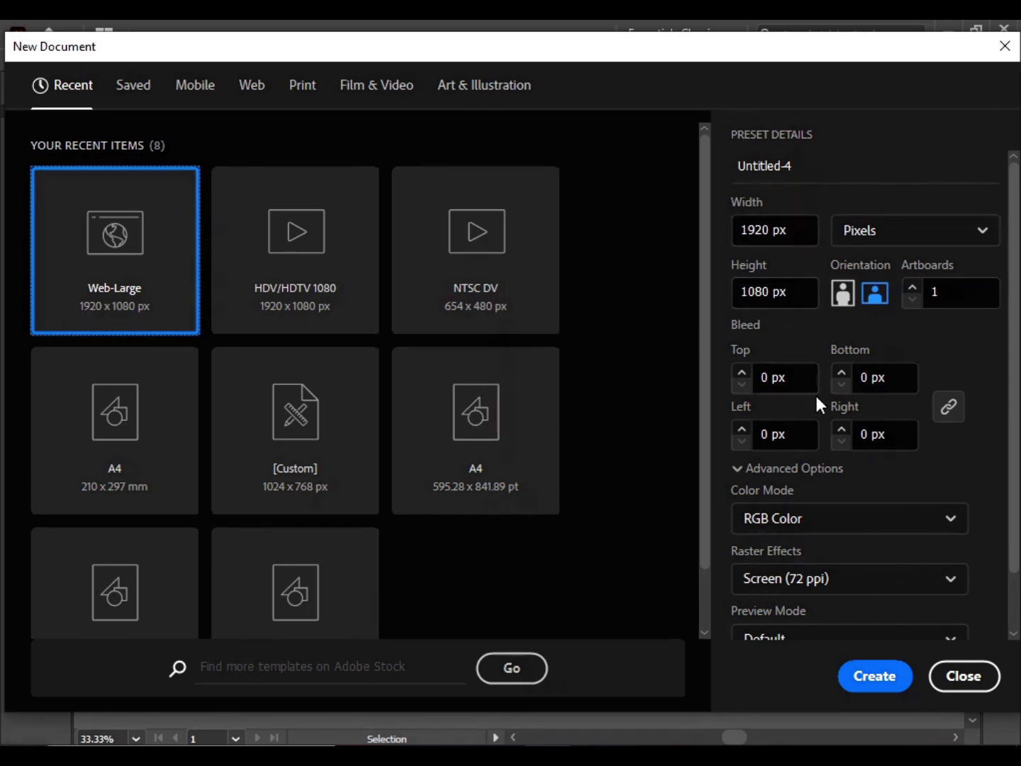
Step: Create a new document from the Web-Large 1920 x 1080 px preset, keeping RGB Color and Screen (72 ppi) raster effects
{"action": "left_click", "coordinate": [852, 520]}
{"action": "left_click", "coordinate": [852, 521]}
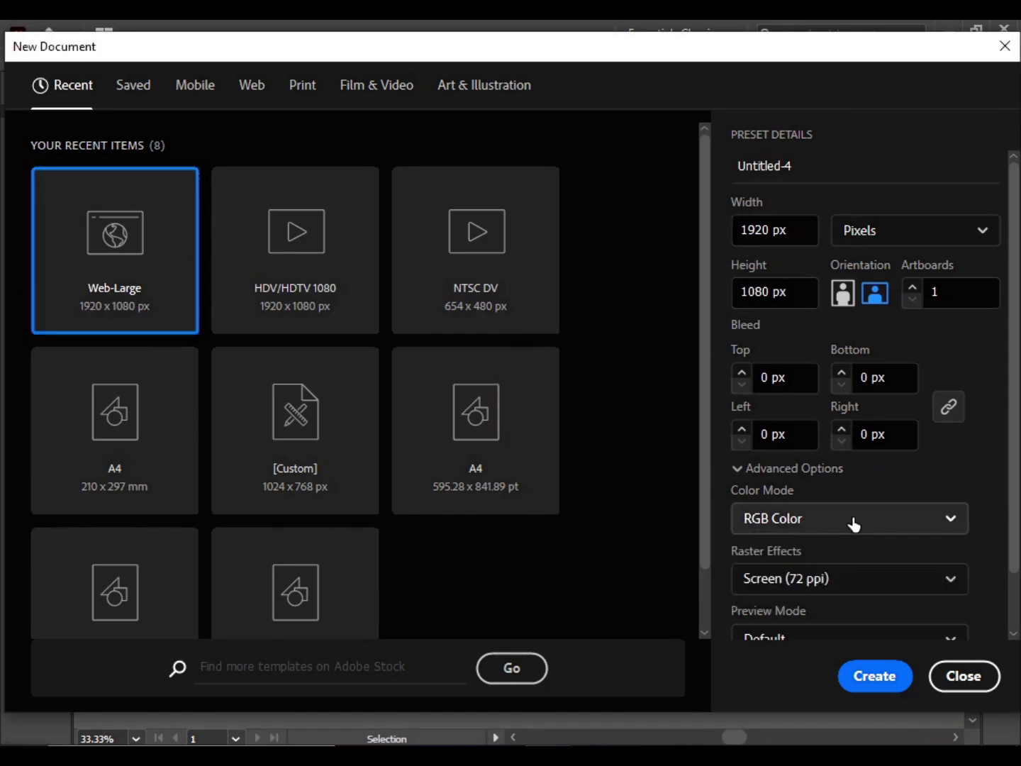
{"action": "left_click", "coordinate": [856, 578]}
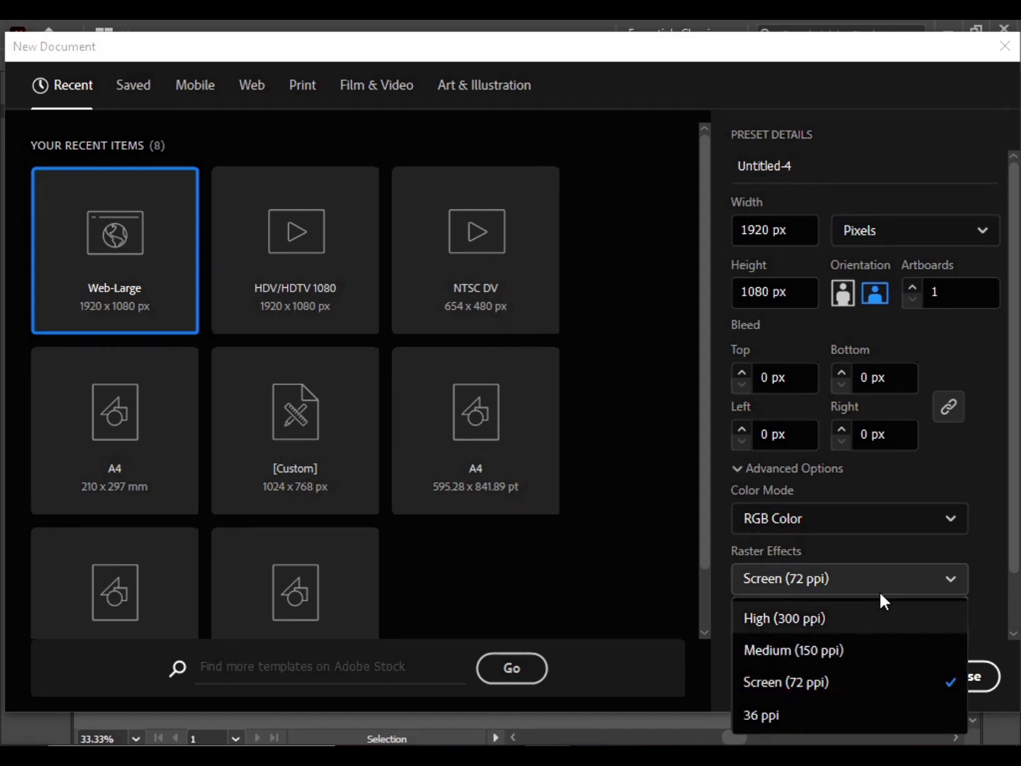
{"action": "left_click", "coordinate": [867, 584]}
{"action": "scroll", "coordinate": [864, 546], "scroll_direction": "down", "scroll_amount": 1}
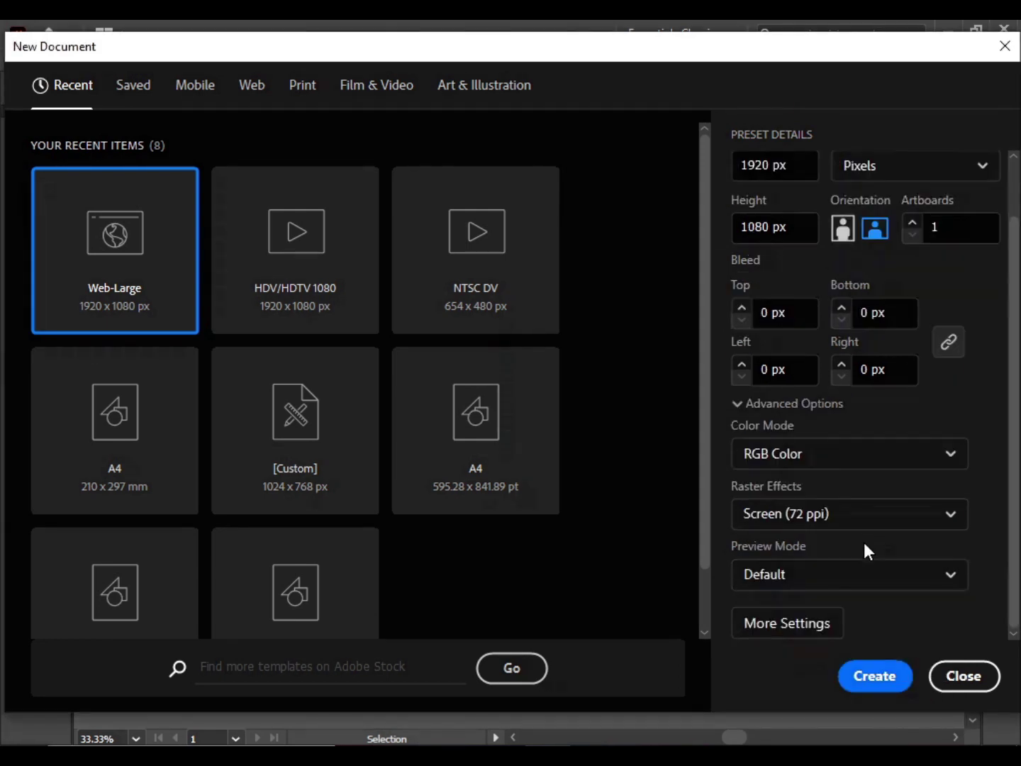
{"action": "double_click", "coordinate": [155, 267]}
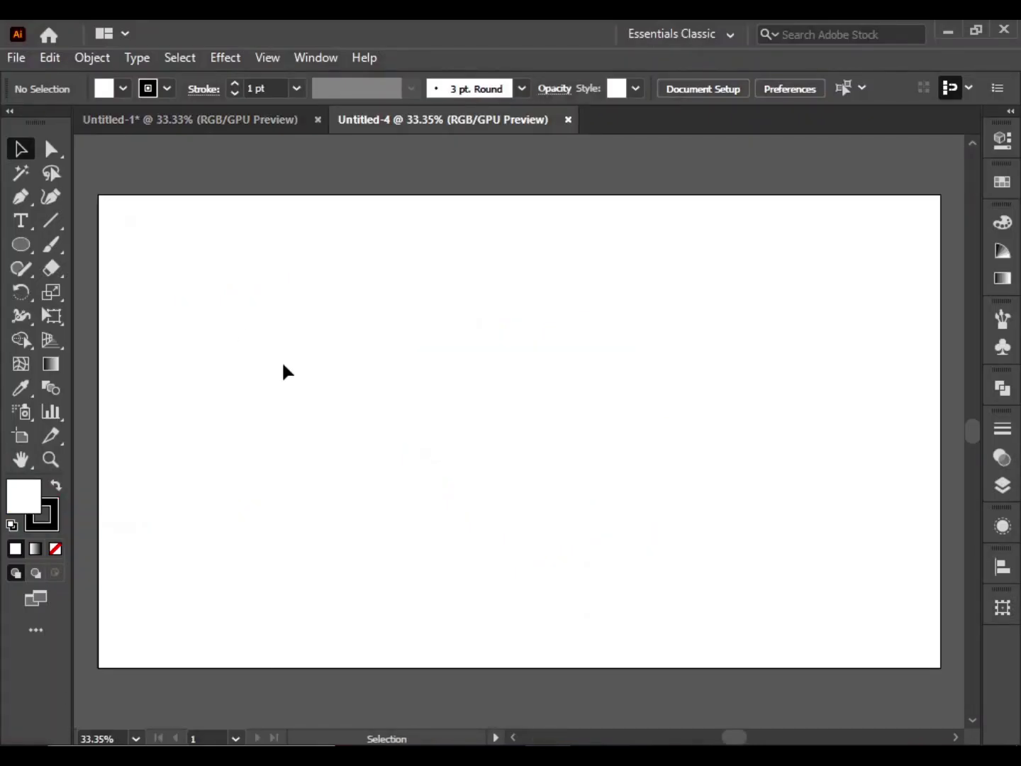
Step: Draw a square with black fill and no stroke, and place it near the centre of the artboard
{"action": "left_click", "coordinate": [57, 546]}
{"action": "left_click", "coordinate": [56, 485]}
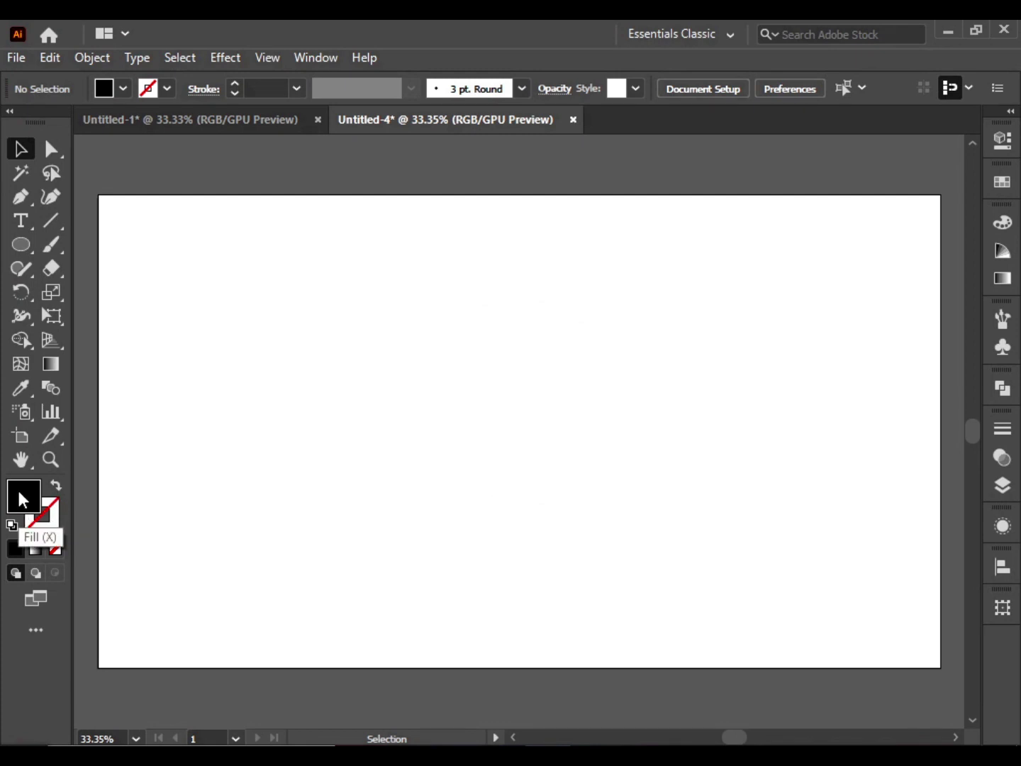
{"action": "left_click", "coordinate": [21, 245]}
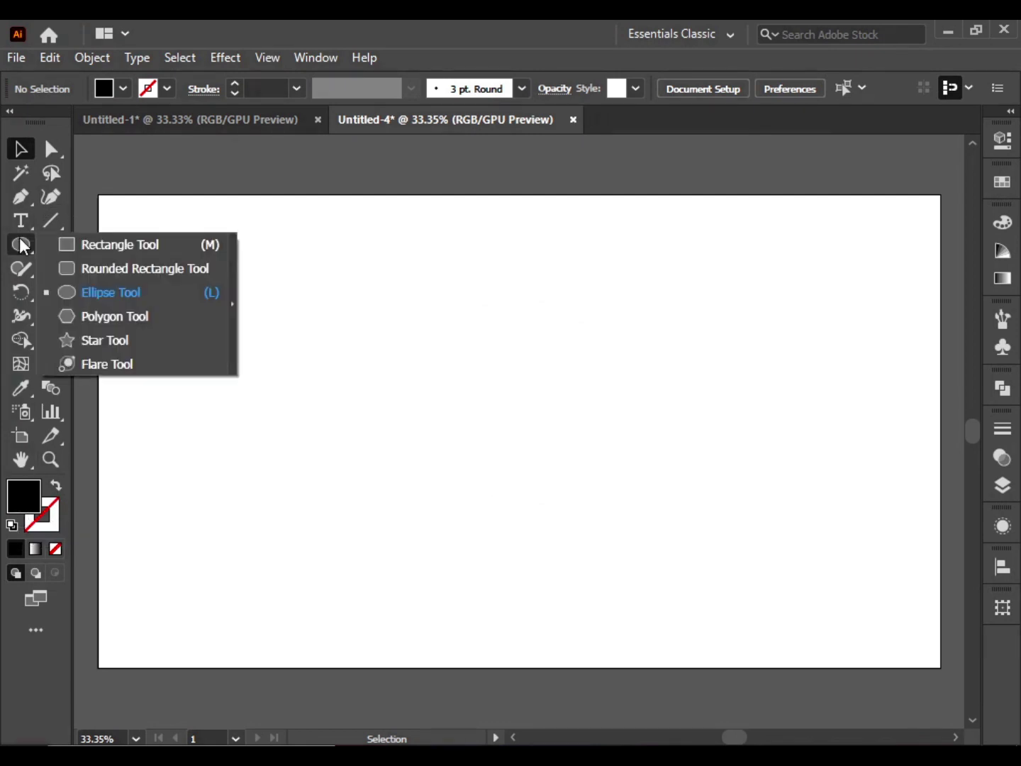
{"action": "left_click", "coordinate": [153, 246]}
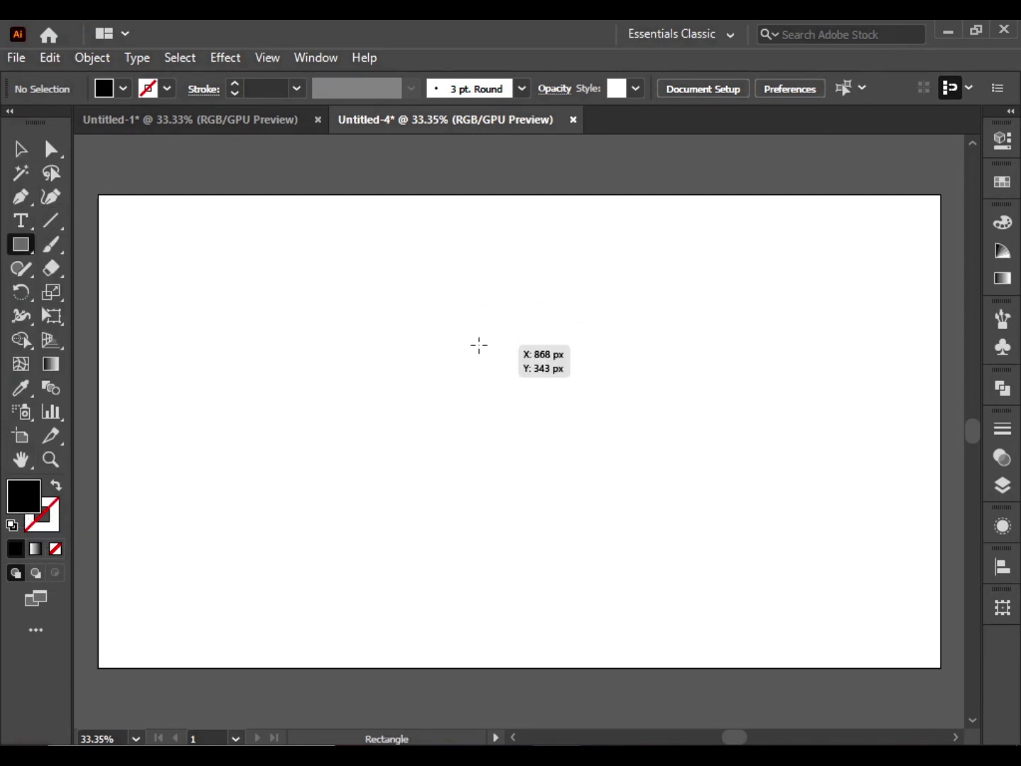
{"action": "left_click_drag", "start_coordinate": [479, 345], "coordinate": [578, 507]}
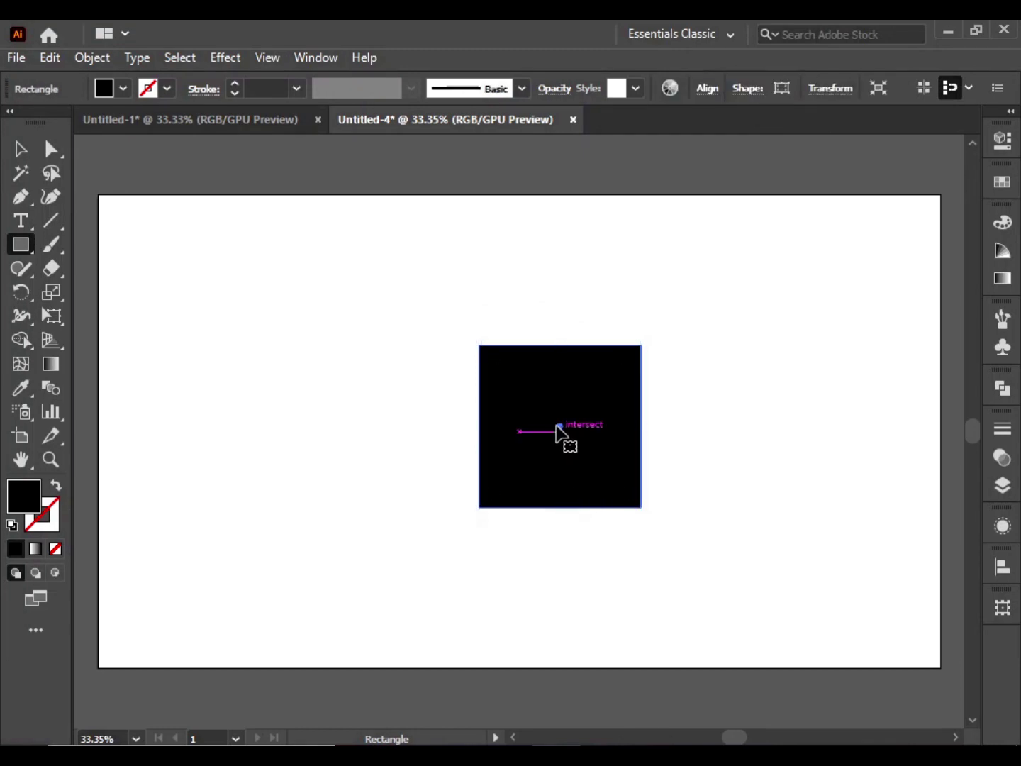
{"action": "left_click_drag", "start_coordinate": [560, 425], "coordinate": [498, 403]}
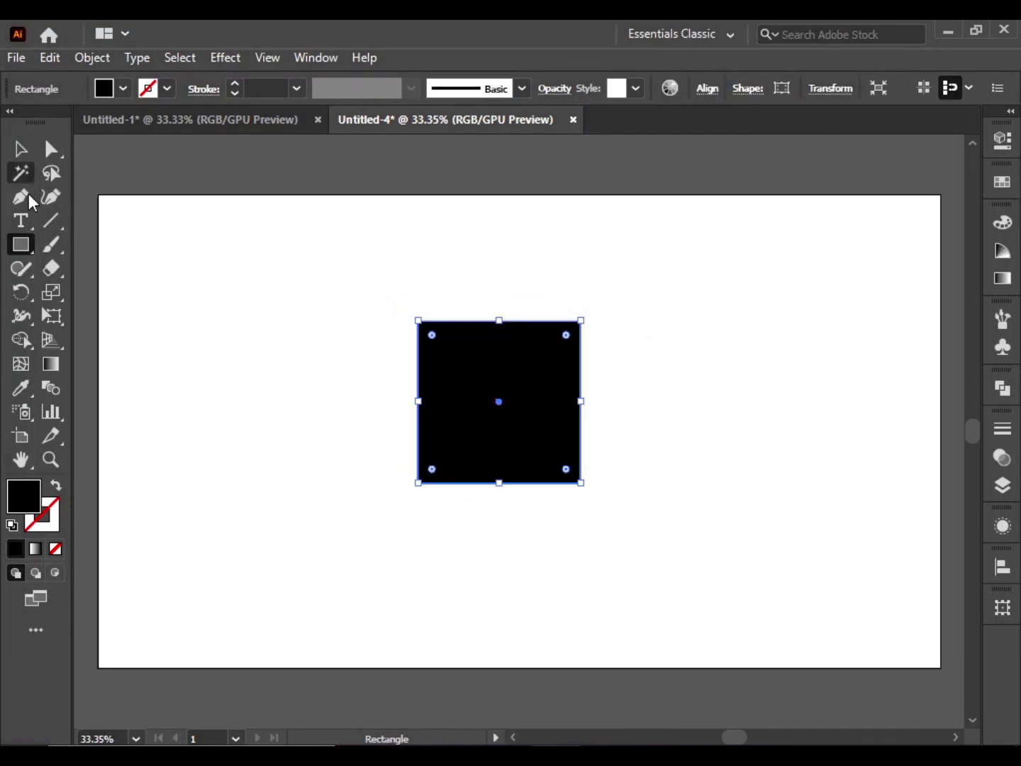
Step: Draw a circle from the square's centre matching its width, and move it horizontally so its centre sits on the square's right edge
{"action": "left_click", "coordinate": [28, 243]}
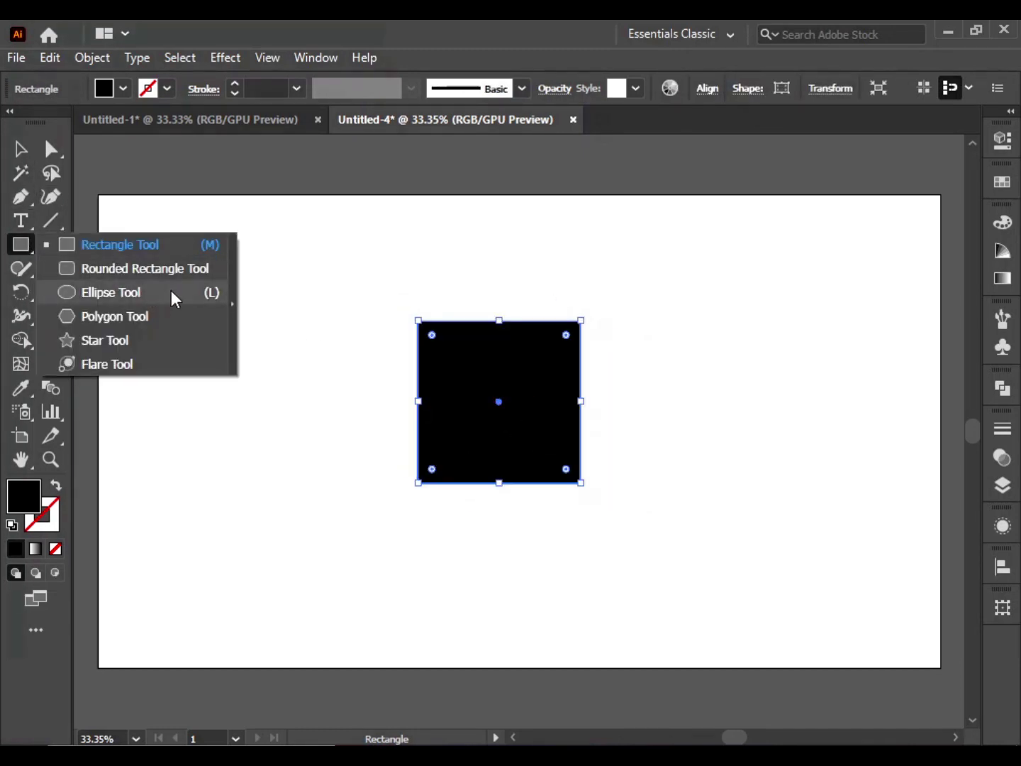
{"action": "left_click", "coordinate": [173, 294]}
{"action": "key", "text": "ctrl+shift+a"}
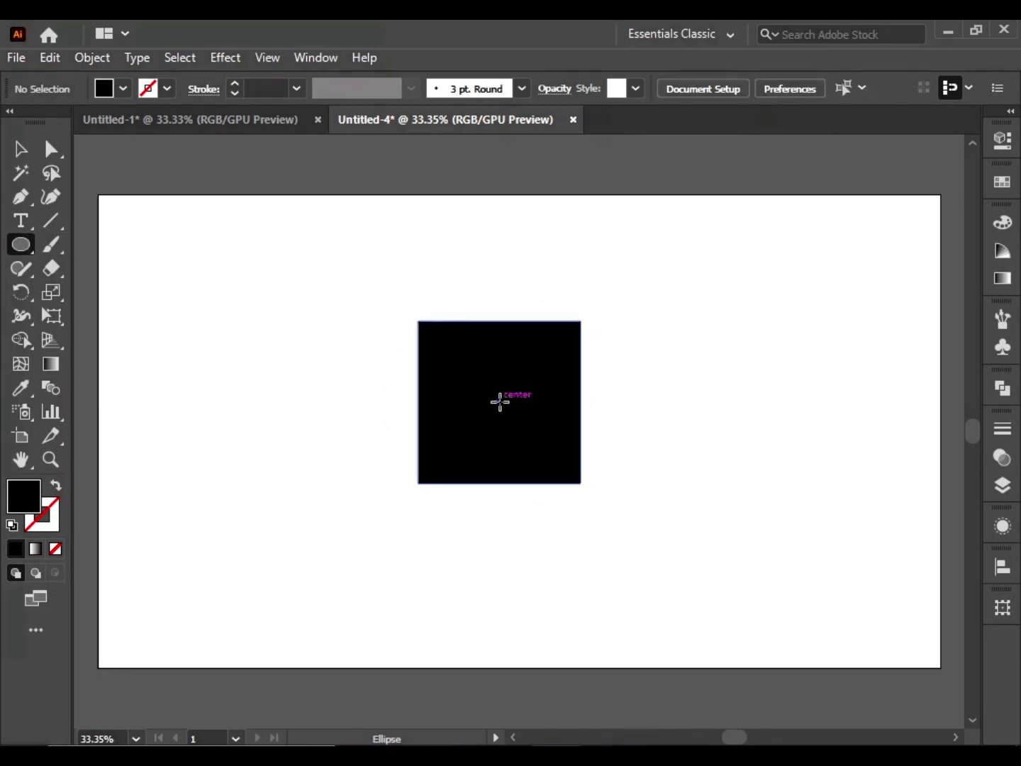
{"action": "left_click_drag", "start_coordinate": [499, 401], "coordinate": [580, 483]}
{"action": "left_click", "coordinate": [21, 149]}
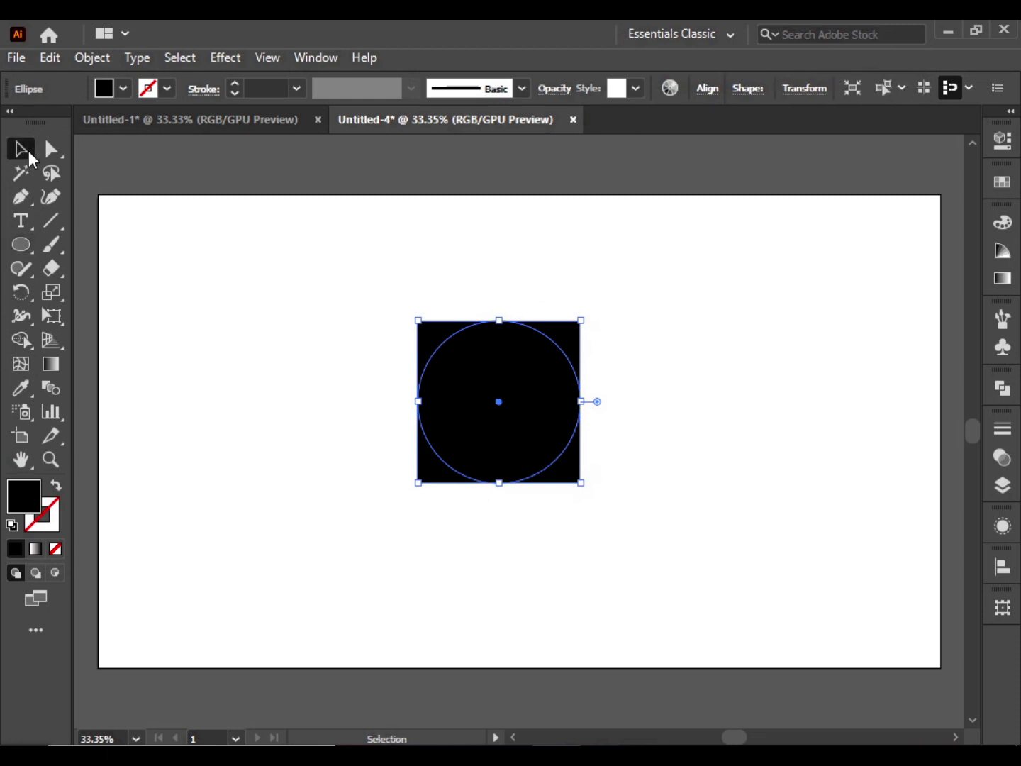
{"action": "left_click_drag", "start_coordinate": [500, 402], "coordinate": [580, 402]}
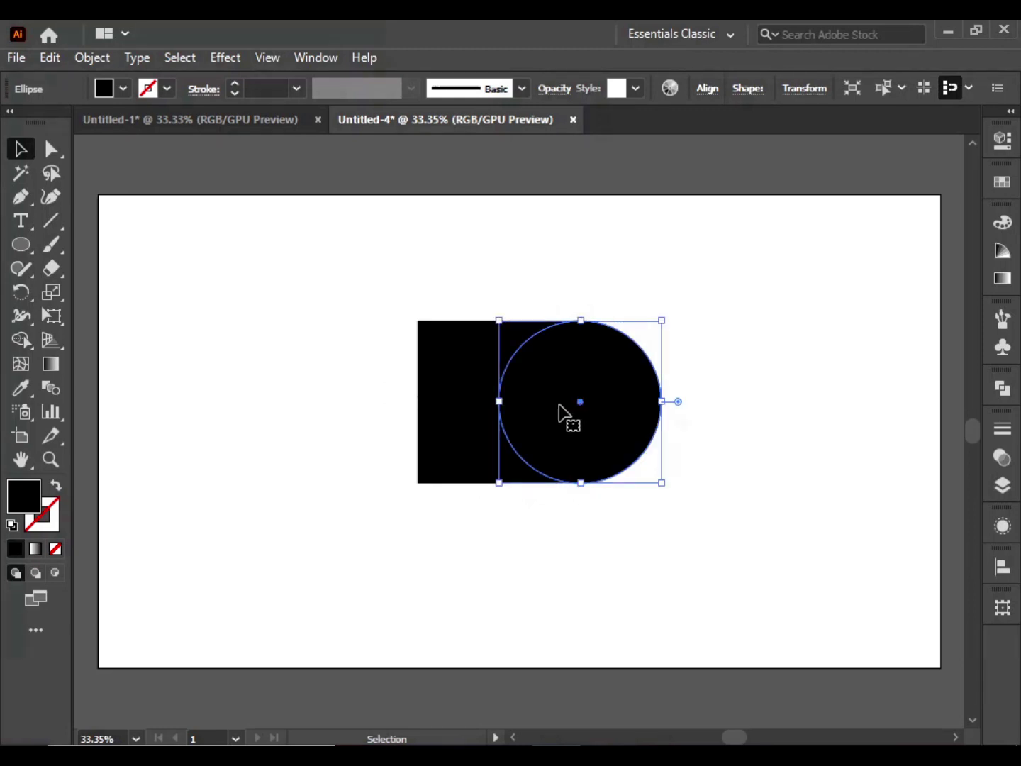
Step: Duplicate the circle in place and move the copy so its centre sits on the midpoint of the square's top edge
{"action": "left_click", "coordinate": [47, 60]}
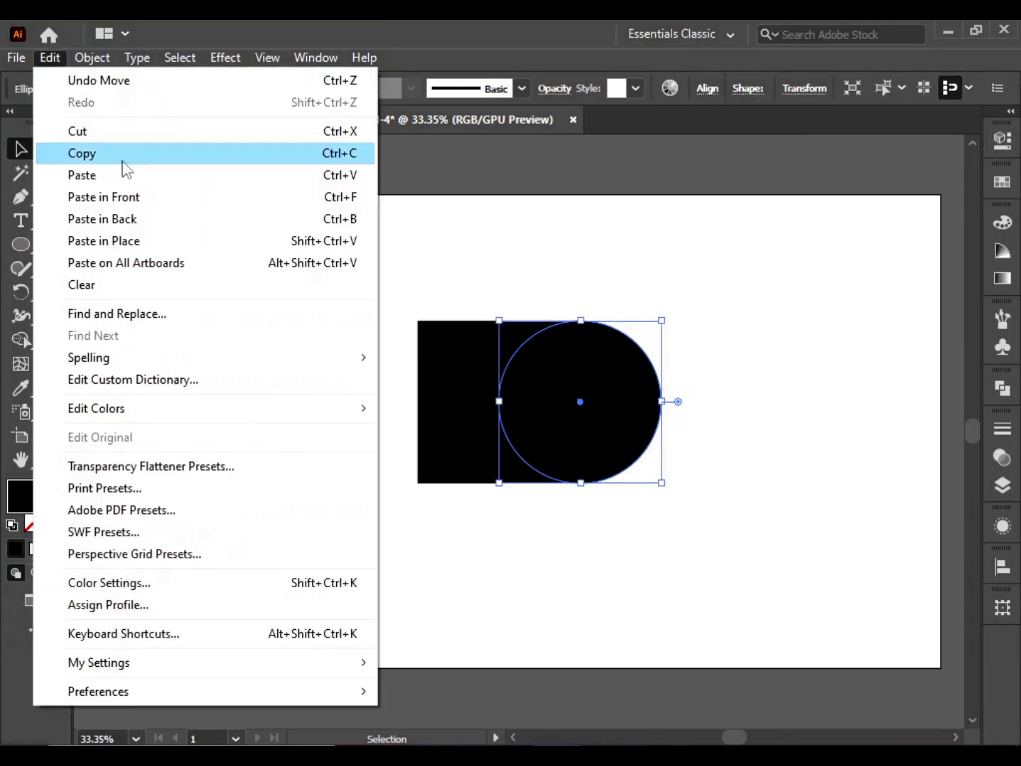
{"action": "left_click", "coordinate": [103, 158]}
{"action": "left_click", "coordinate": [56, 61]}
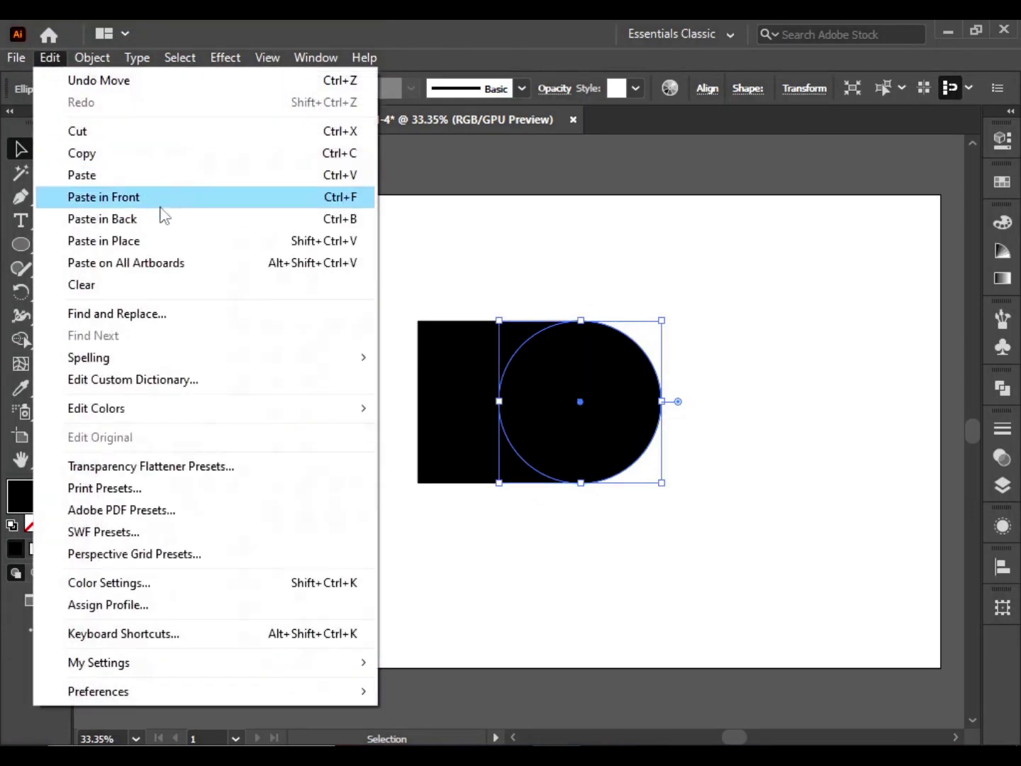
{"action": "left_click", "coordinate": [175, 238]}
{"action": "left_click_drag", "start_coordinate": [579, 413], "coordinate": [505, 329]}
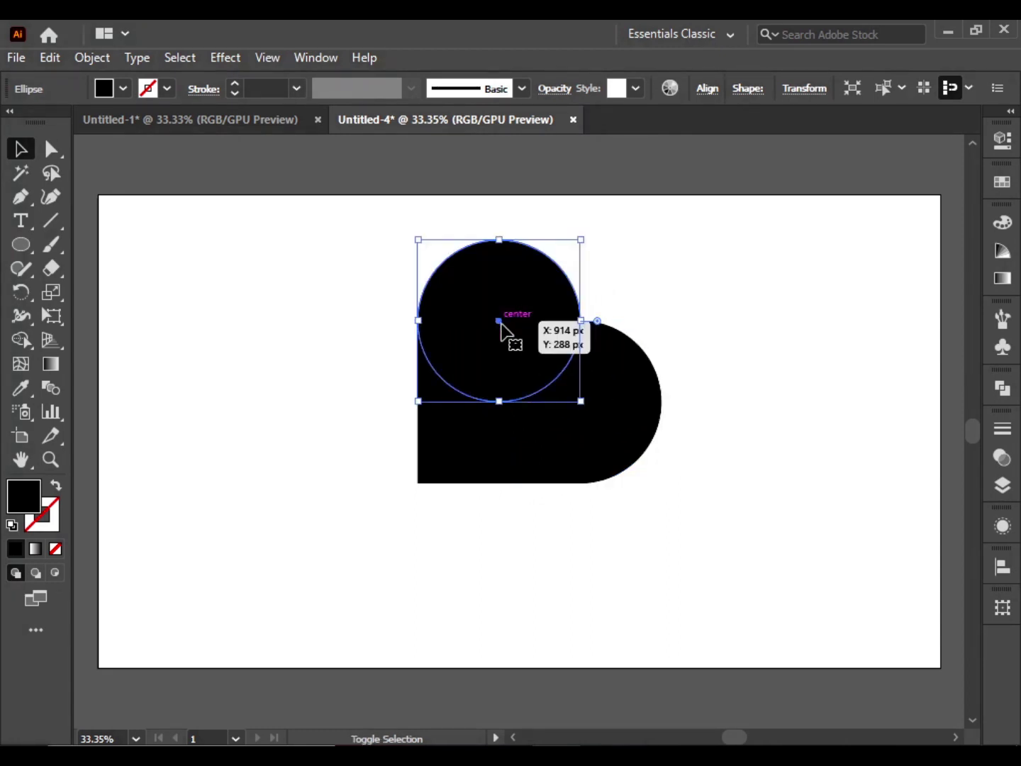
Step: Rotate the square and both circles together until the square's lower corner points straight down, forming an upright heart
{"action": "left_click", "coordinate": [345, 406]}
{"action": "left_click_drag", "start_coordinate": [390, 241], "coordinate": [711, 413]}
{"action": "left_click_drag", "start_coordinate": [631, 439], "coordinate": [512, 449]}
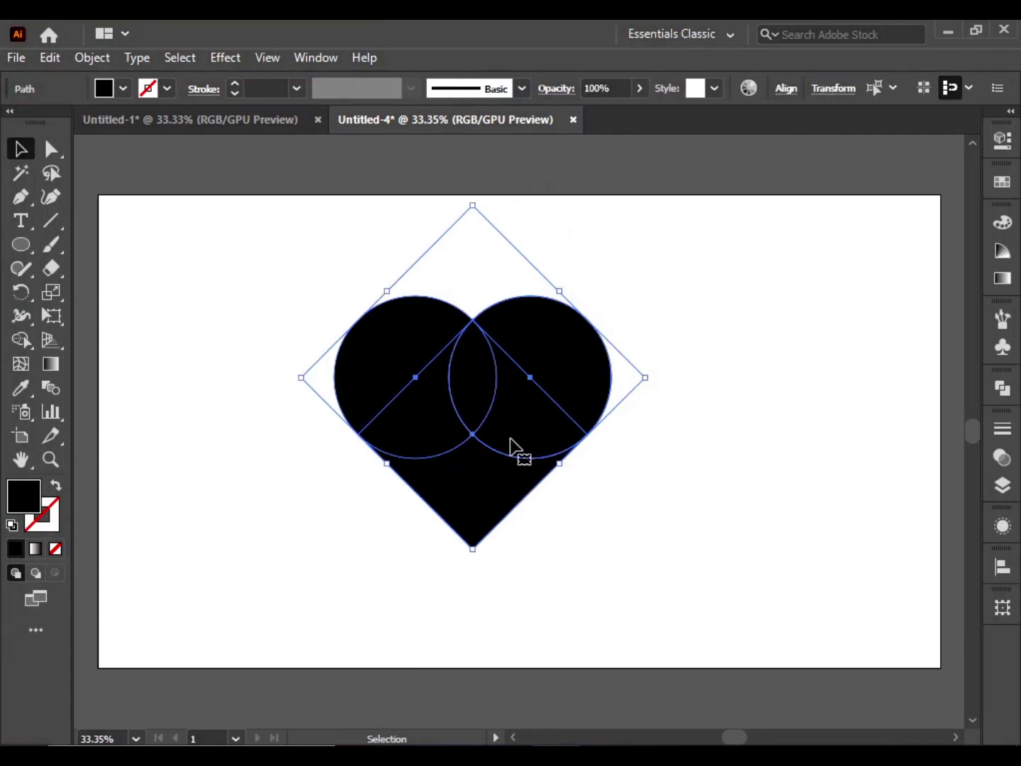
Step: Unite the three overlapping shapes into one heart with Pathfinder, and shift it slightly upward on the artboard
{"action": "left_click", "coordinate": [1002, 388]}
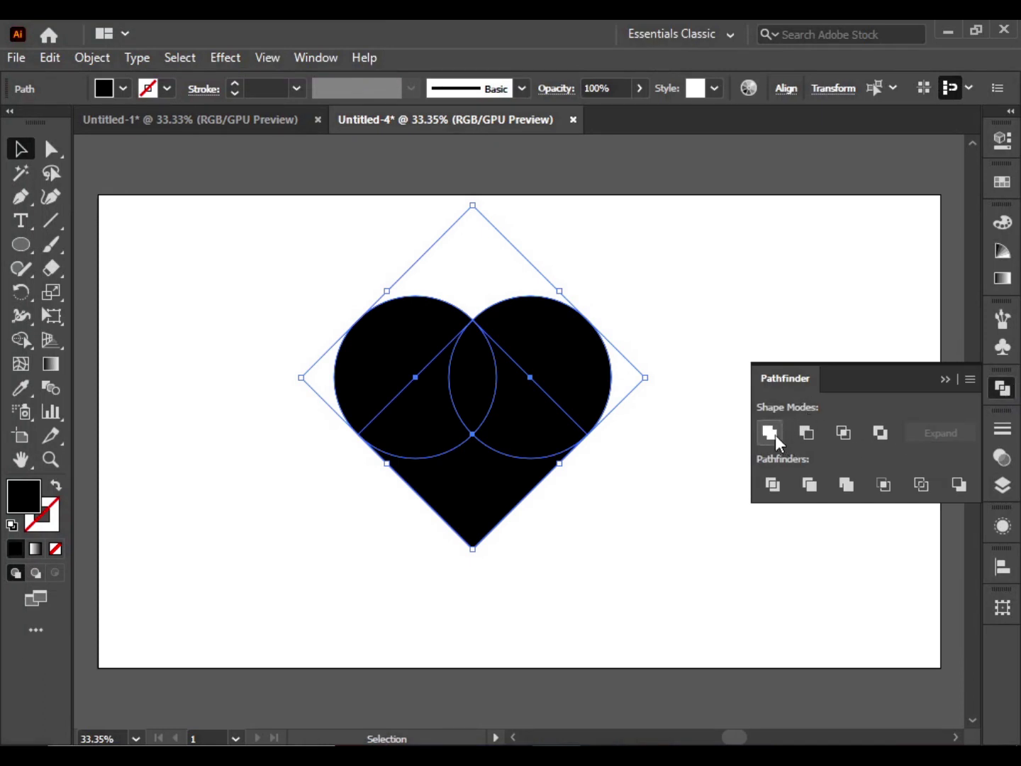
{"action": "left_click", "coordinate": [775, 436]}
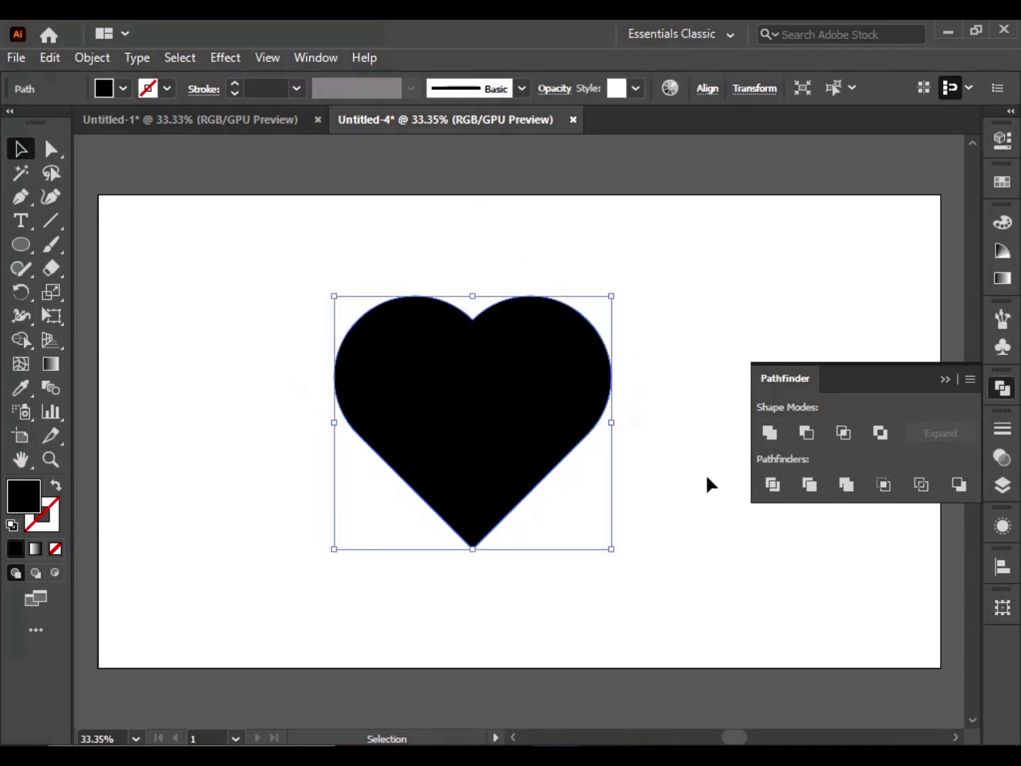
{"action": "left_click", "coordinate": [945, 380]}
{"action": "left_click_drag", "start_coordinate": [516, 465], "coordinate": [528, 443]}
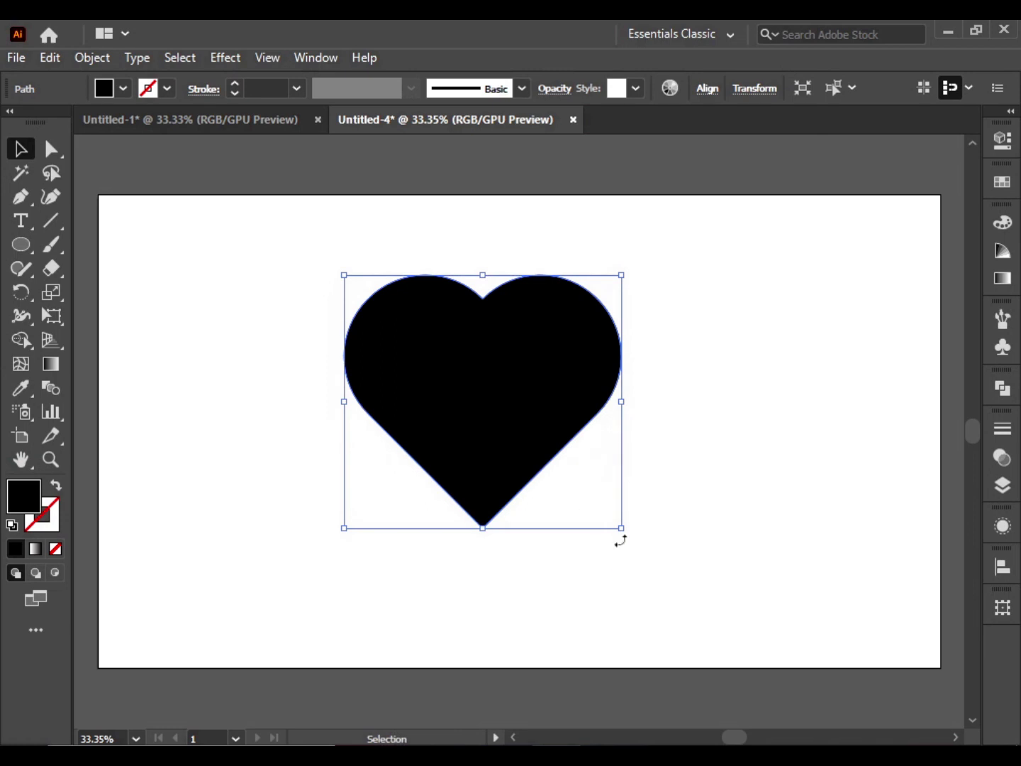
{"action": "mouse_move", "coordinate": [620, 528]}
{"action": "left_mouse_down"}
{"action": "mouse_move", "coordinate": [613, 524]}
{"action": "mouse_move", "coordinate": [622, 533]}
{"action": "left_mouse_up"}
{"action": "mouse_move", "coordinate": [508, 489]}
{"action": "left_mouse_down"}
{"action": "mouse_move", "coordinate": [488, 490]}
{"action": "mouse_move", "coordinate": [500, 471]}
{"action": "left_mouse_up"}
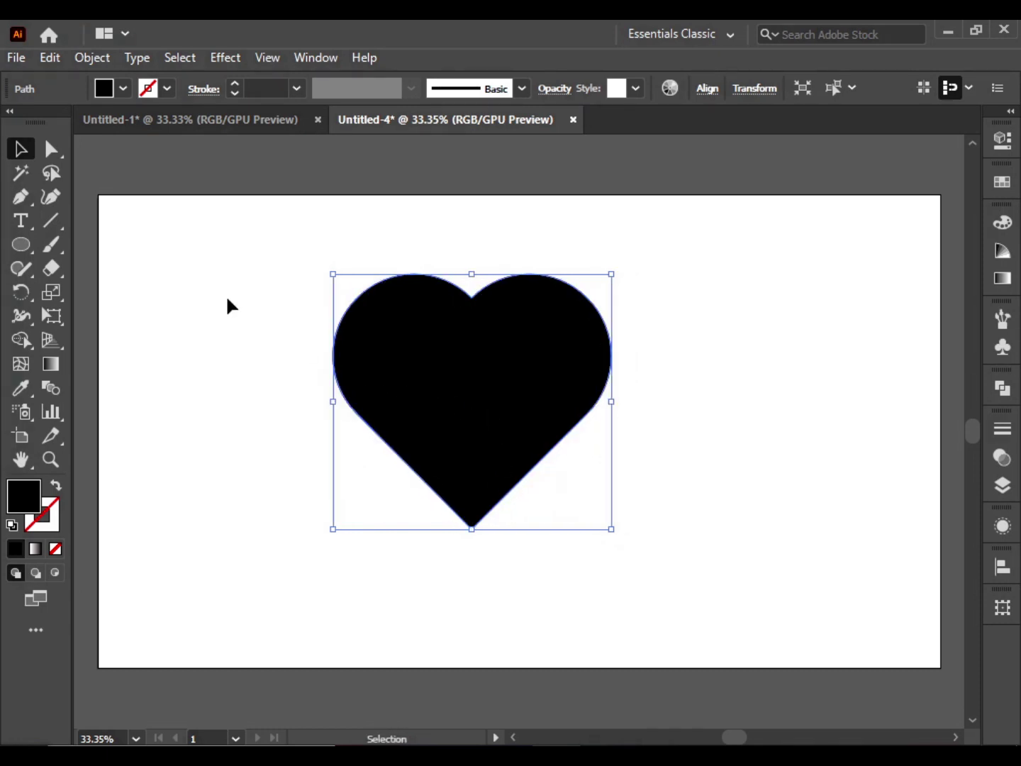
Step: Add placeholder point text beside the heart's right side and enlarge it to about 100 pt
{"action": "left_click", "coordinate": [24, 223]}
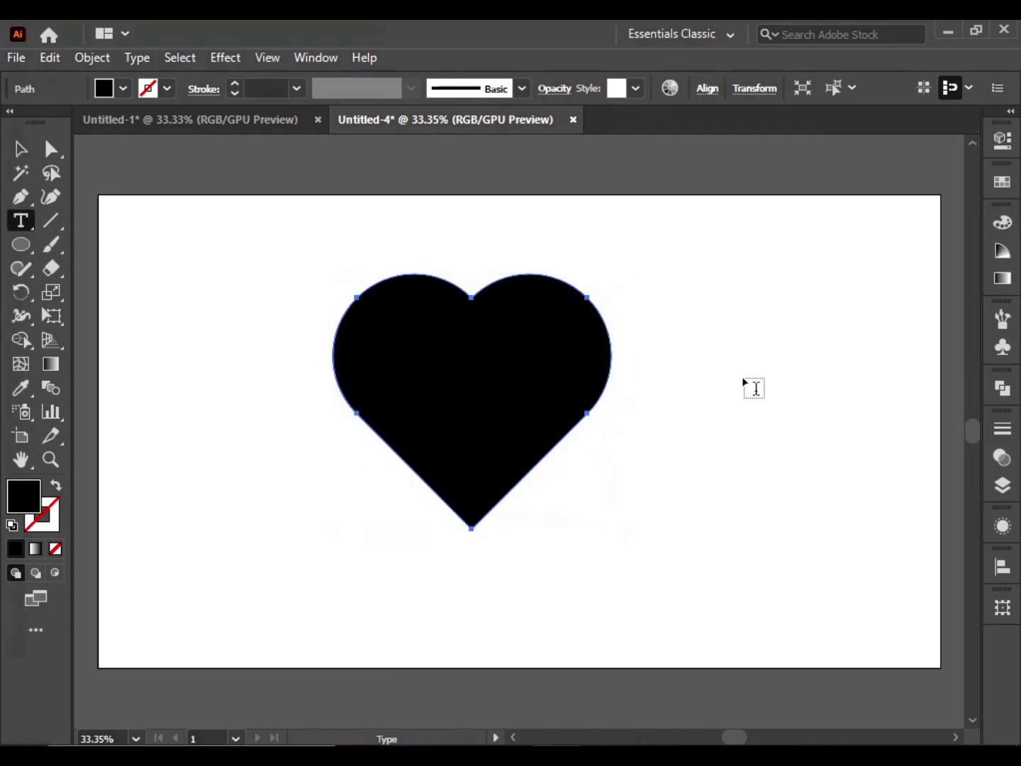
{"action": "left_click", "coordinate": [678, 393]}
{"action": "left_click", "coordinate": [729, 457], "text": "ctrl"}
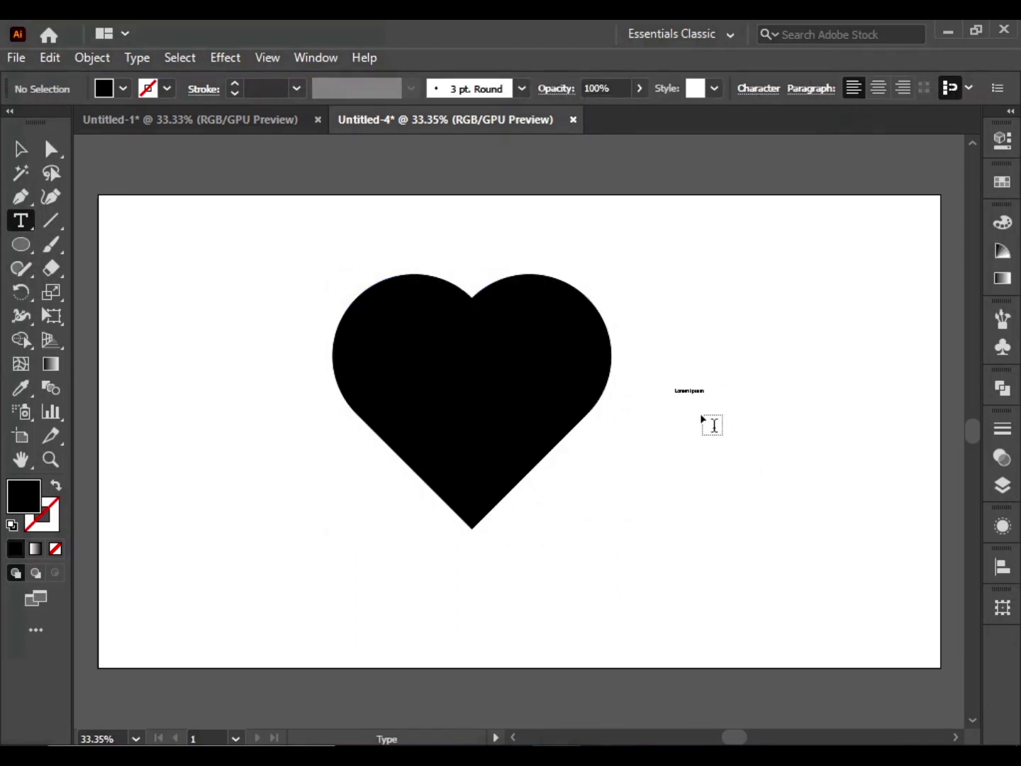
{"action": "key", "text": "v"}
{"action": "left_click", "coordinate": [701, 394]}
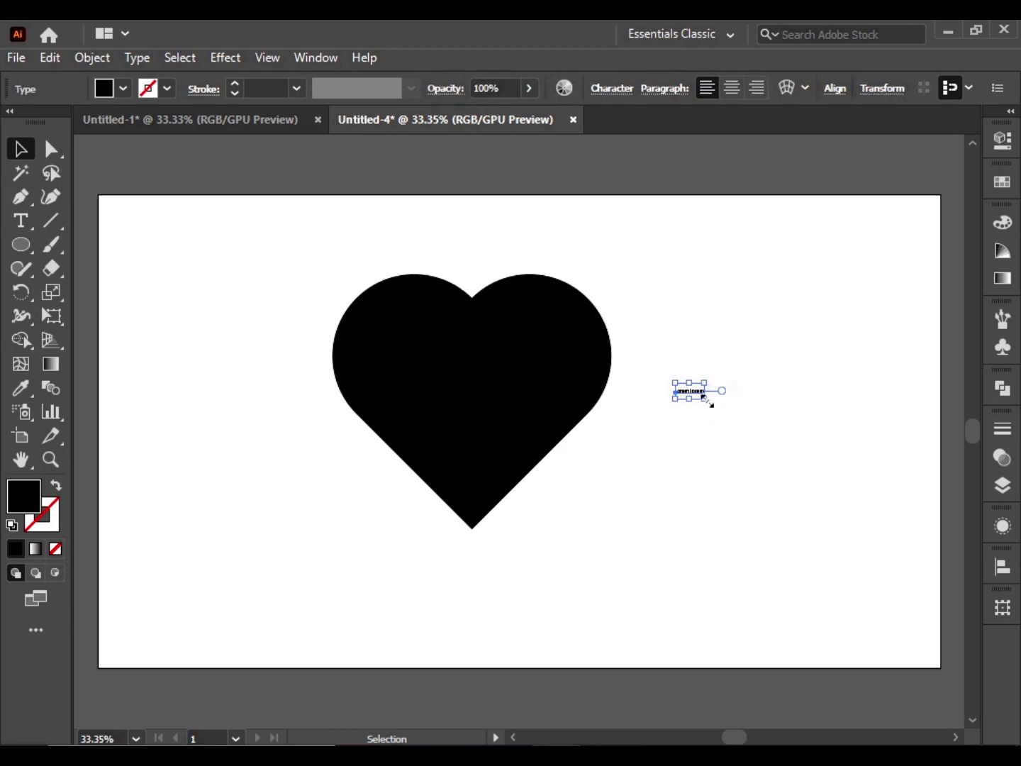
{"action": "left_click_drag", "start_coordinate": [706, 399], "coordinate": [809, 538]}
{"action": "left_click_drag", "start_coordinate": [763, 411], "coordinate": [788, 449]}
Step: Replace the placeholder text with "INSTAGRAM" and finish editing it
{"action": "key", "text": "t"}
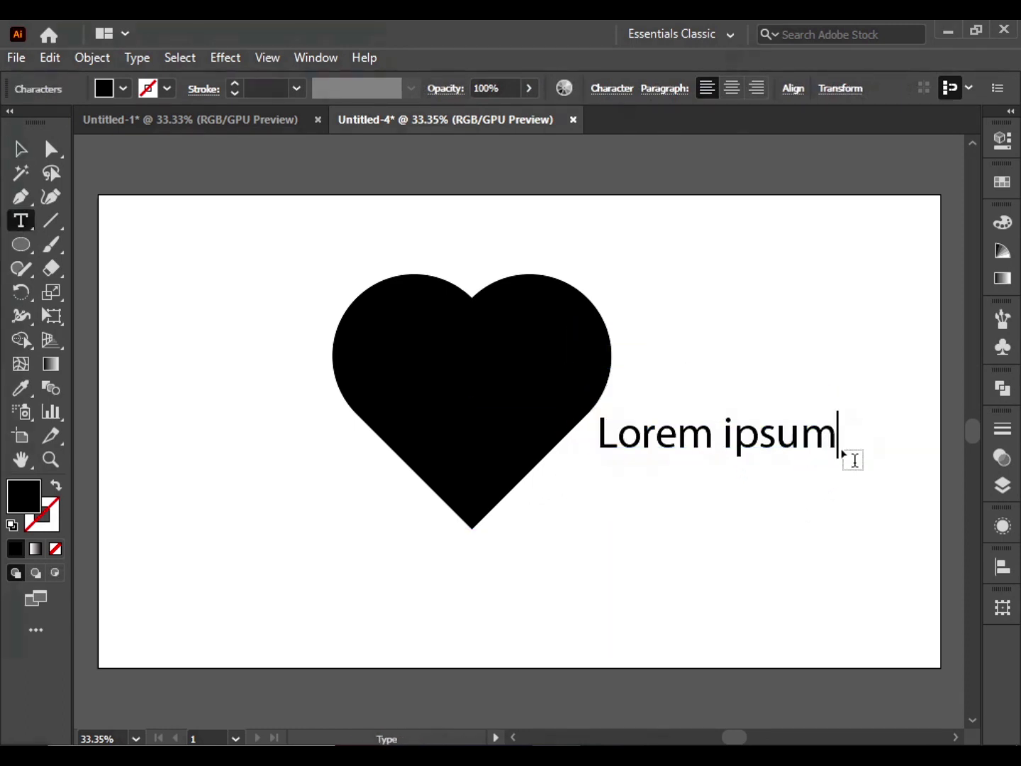
{"action": "key", "text": "BackSpace"}
{"action": "key", "text": "BackSpace"}
{"action": "key", "text": "BackSpace"}
{"action": "key", "text": "BackSpace"}
{"action": "key", "text": "BackSpace"}
{"action": "key", "text": "BackSpace"}
{"action": "key", "text": "BackSpace"}
{"action": "key", "text": "BackSpace"}
{"action": "key", "text": "BackSpace"}
{"action": "key", "text": "BackSpace"}
{"action": "key", "text": "BackSpace"}
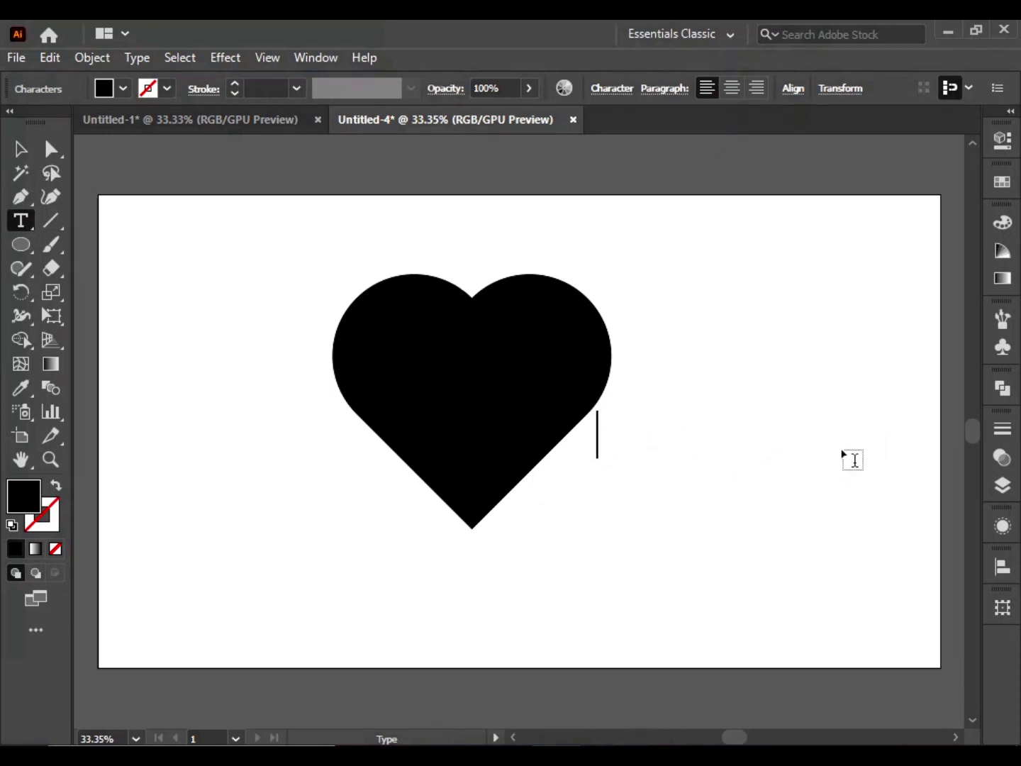
{"action": "type", "text": "IN"}
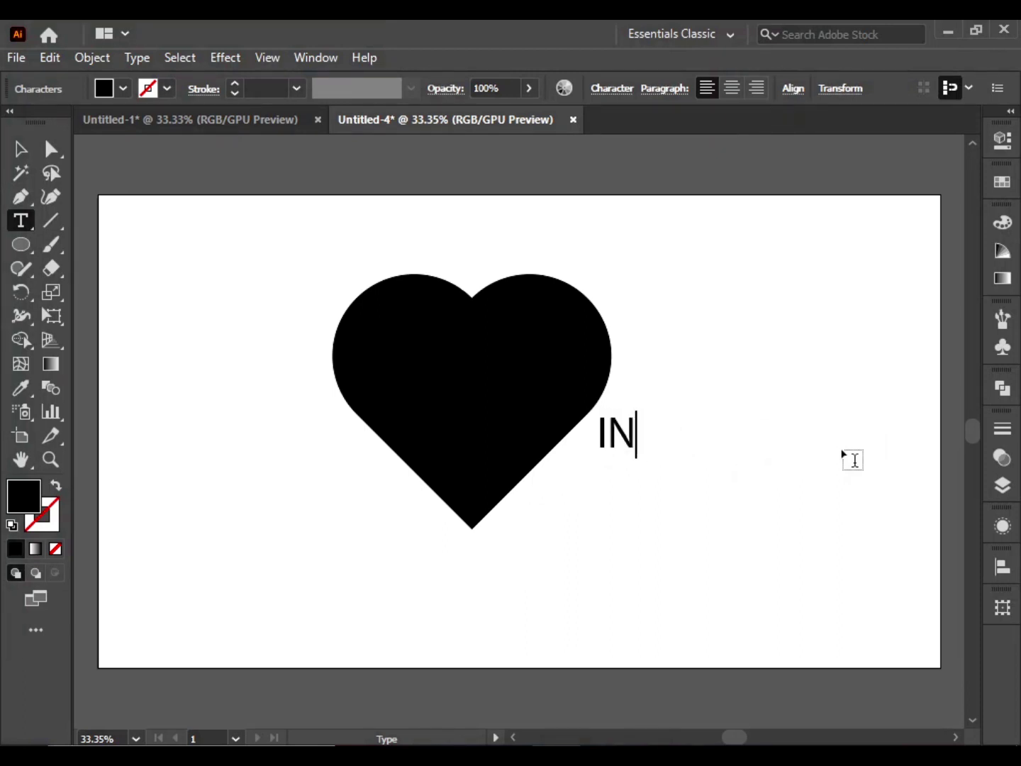
{"action": "type", "text": "STAGRAM"}
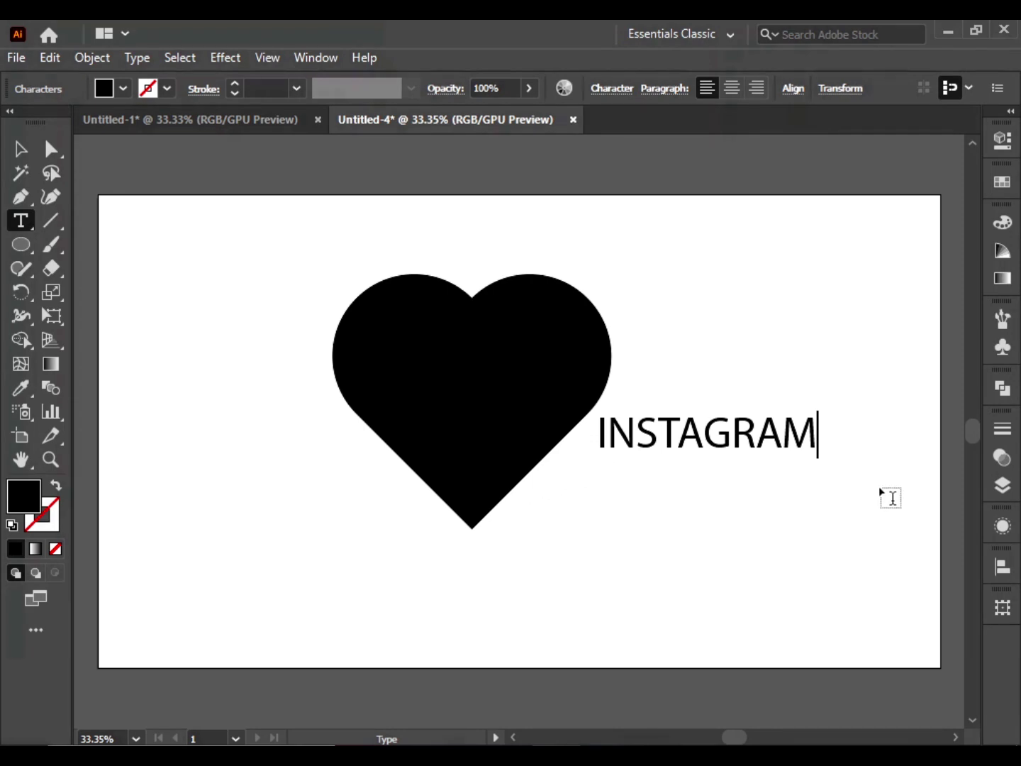
{"action": "left_click", "coordinate": [29, 152]}
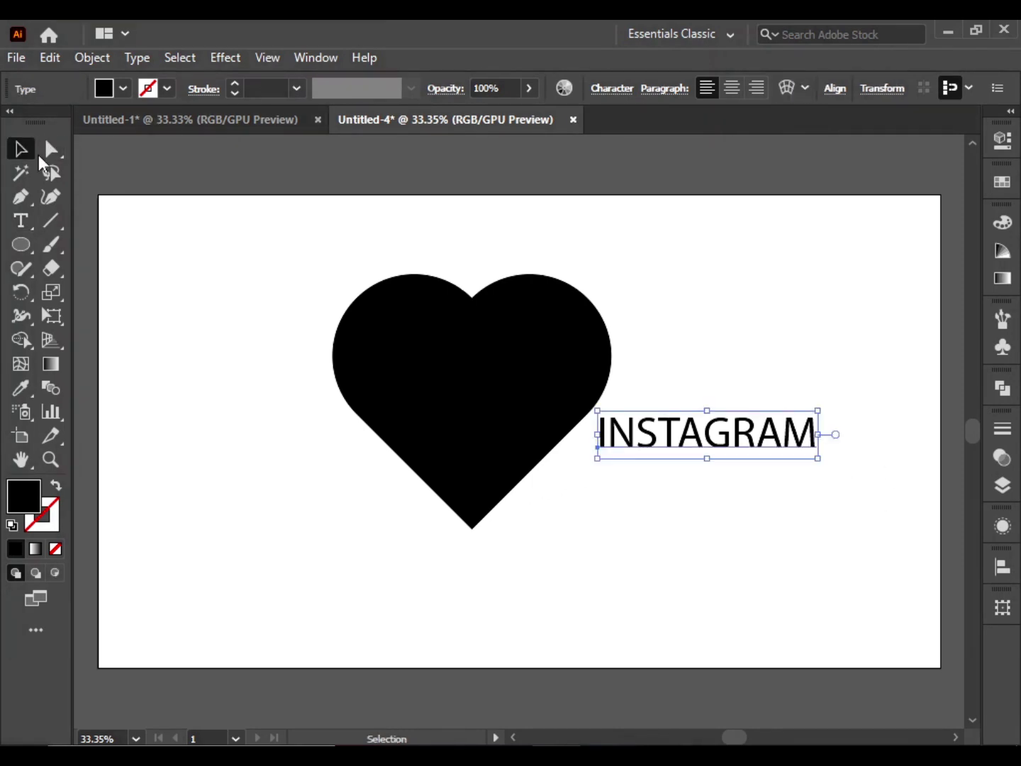
Step: Set the INSTAGRAM text's font to Arial with the Black style
{"action": "left_click", "coordinate": [616, 89]}
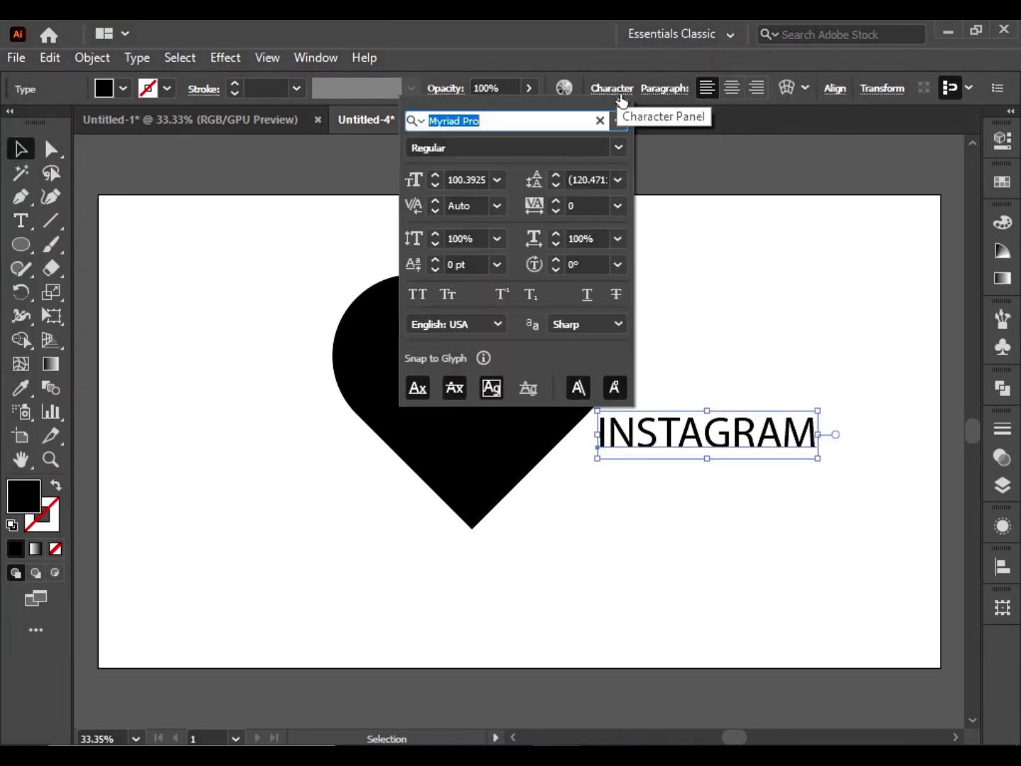
{"action": "left_click", "coordinate": [618, 120]}
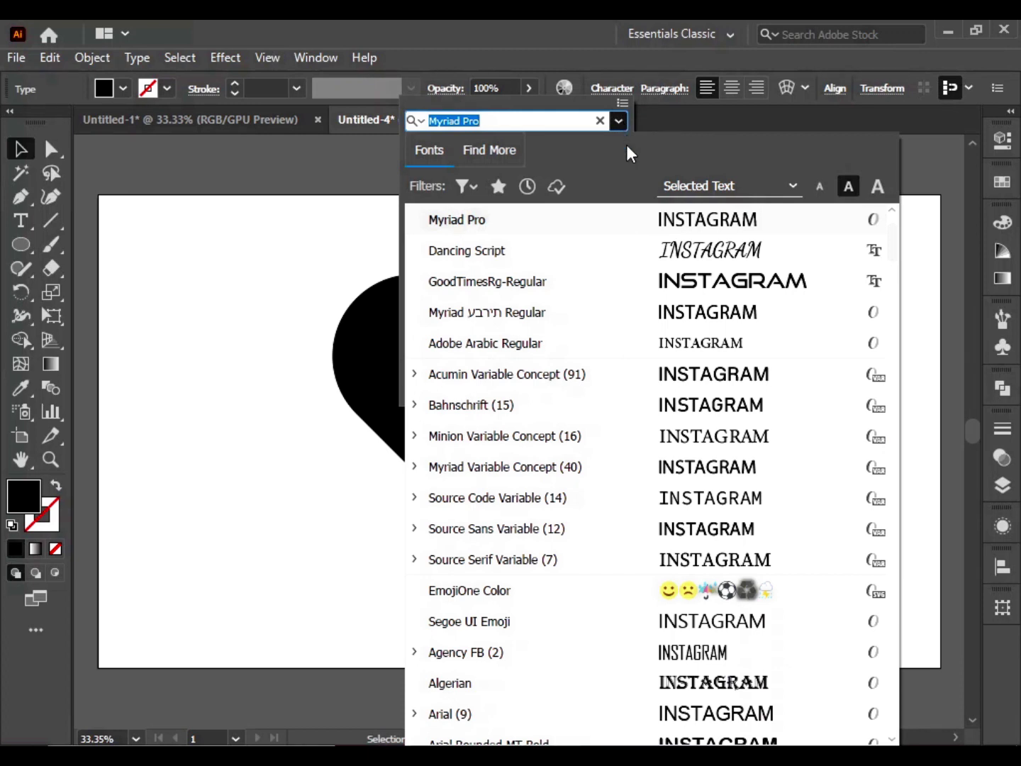
{"action": "scroll", "coordinate": [592, 609], "scroll_direction": "down", "scroll_amount": 1}
{"action": "scroll", "coordinate": [593, 609], "scroll_direction": "down", "scroll_amount": 1}
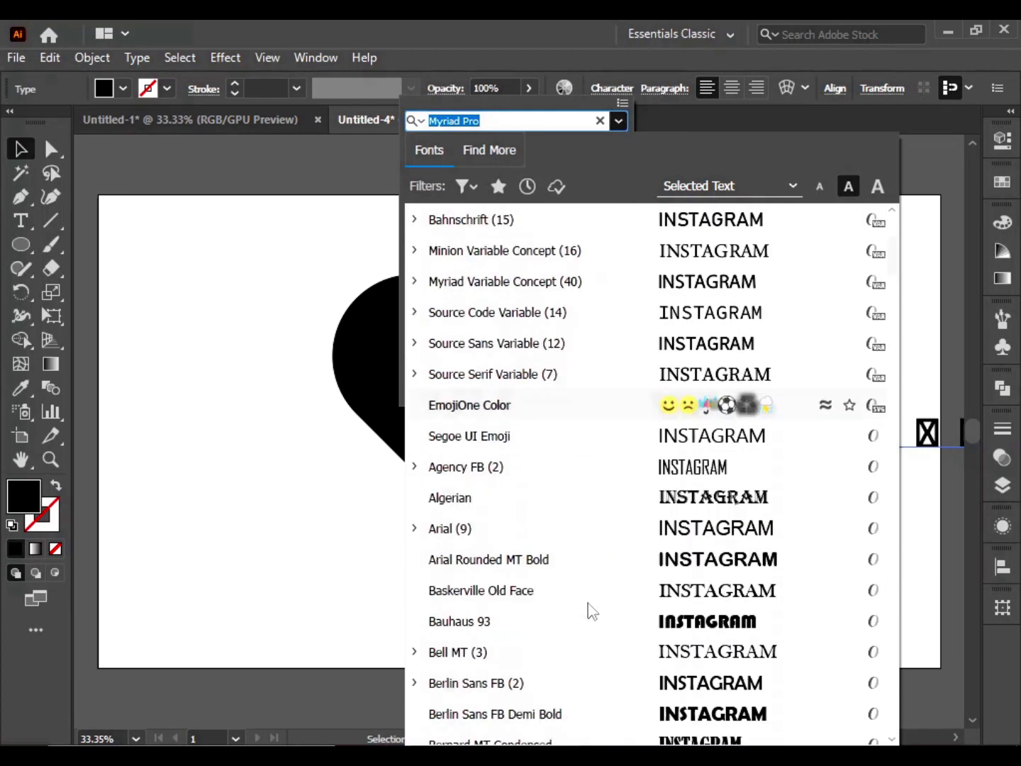
{"action": "left_click", "coordinate": [415, 529]}
{"action": "scroll", "coordinate": [553, 607], "scroll_direction": "down", "scroll_amount": 1}
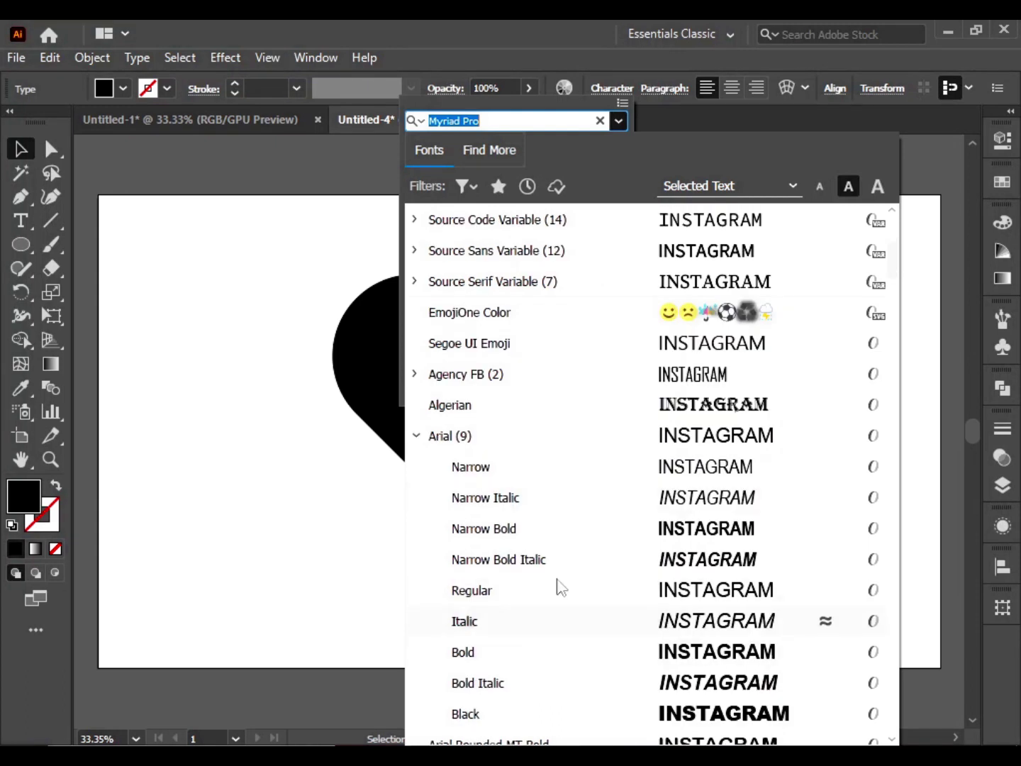
{"action": "left_click", "coordinate": [560, 445]}
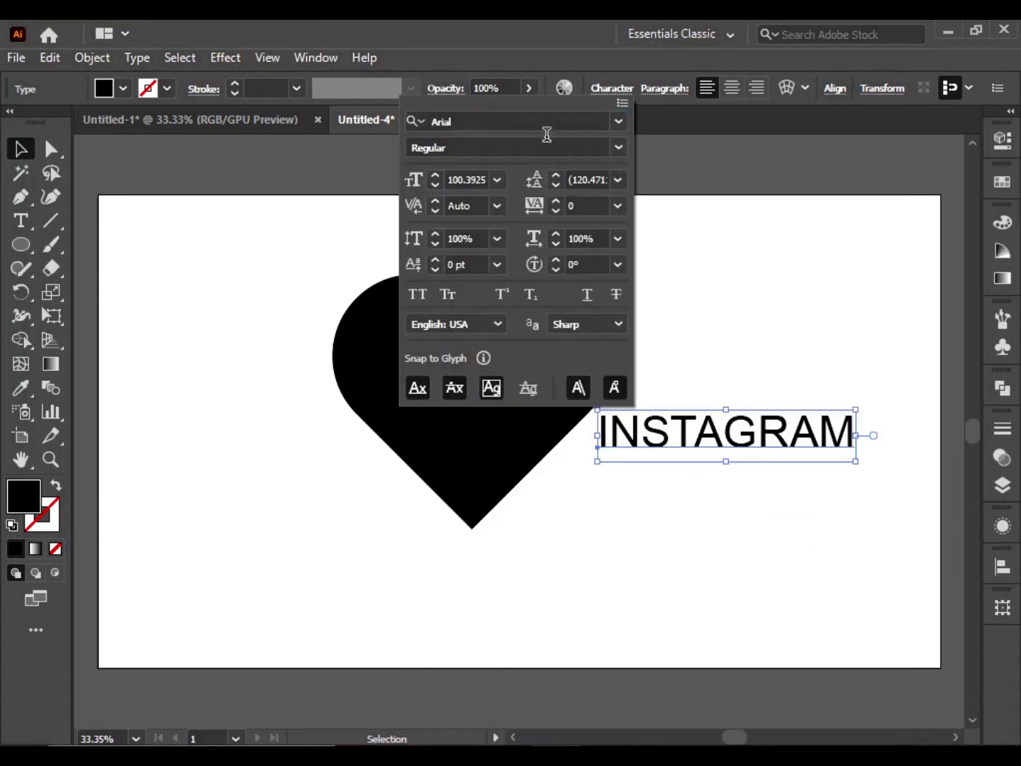
{"action": "left_click", "coordinate": [615, 147]}
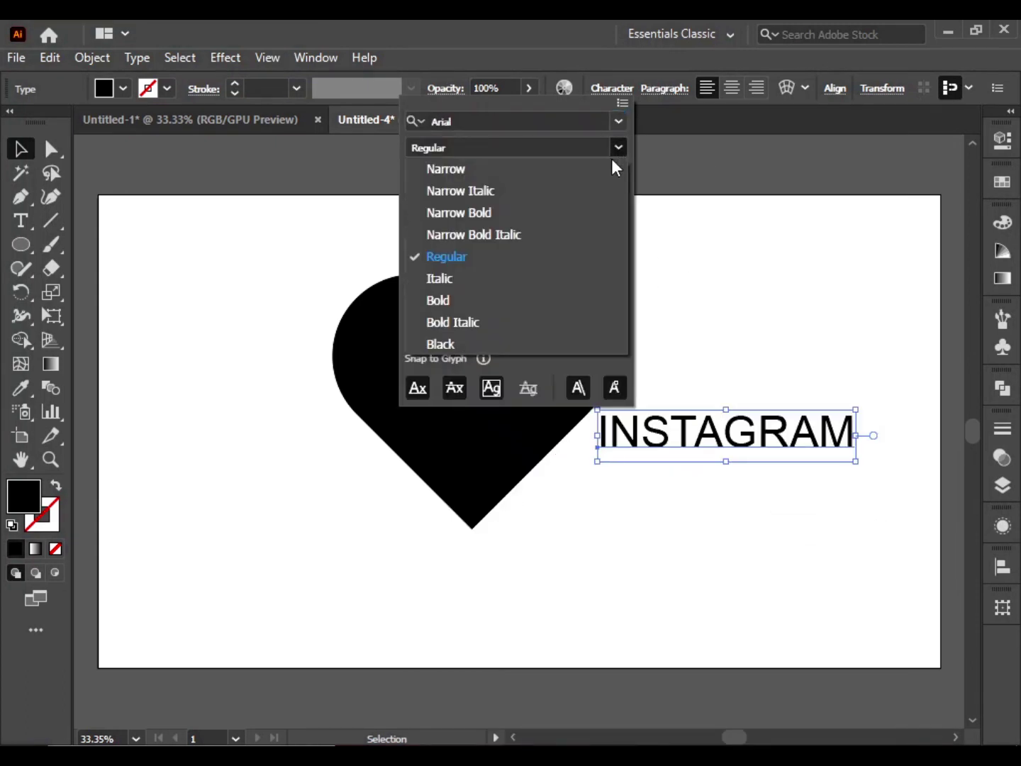
{"action": "left_click", "coordinate": [495, 344]}
{"action": "left_click", "coordinate": [754, 505]}
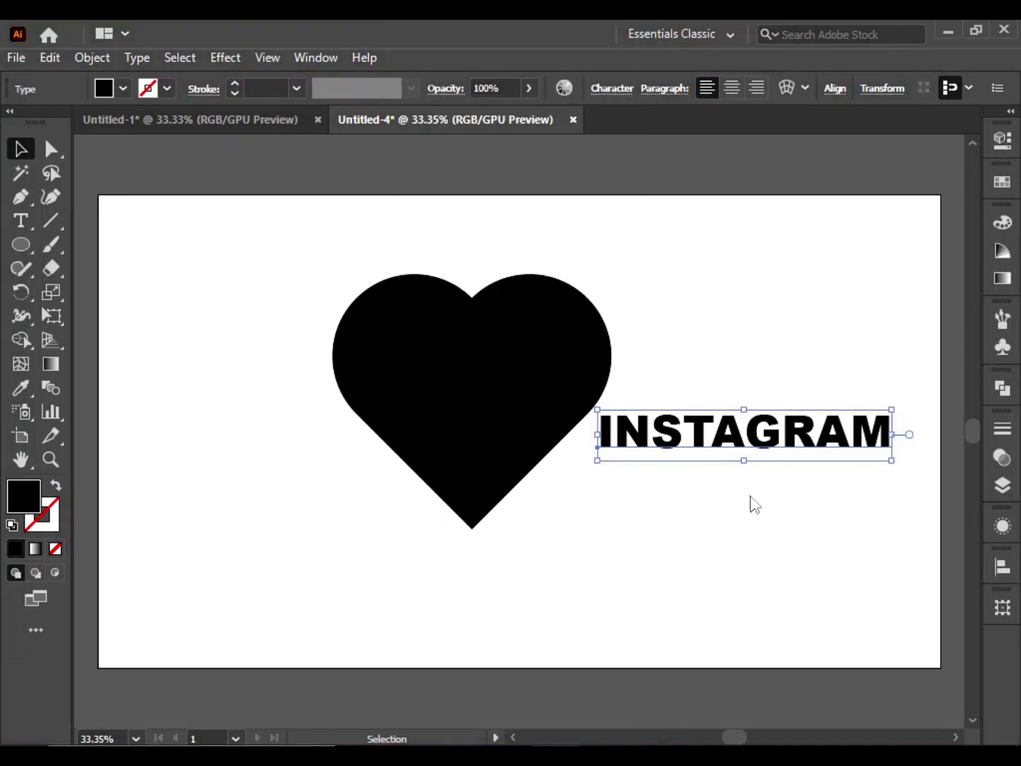
Step: Shrink the INSTAGRAM text just beneath the heart's tip and convert it to outlines
{"action": "left_click_drag", "start_coordinate": [781, 443], "coordinate": [508, 561]}
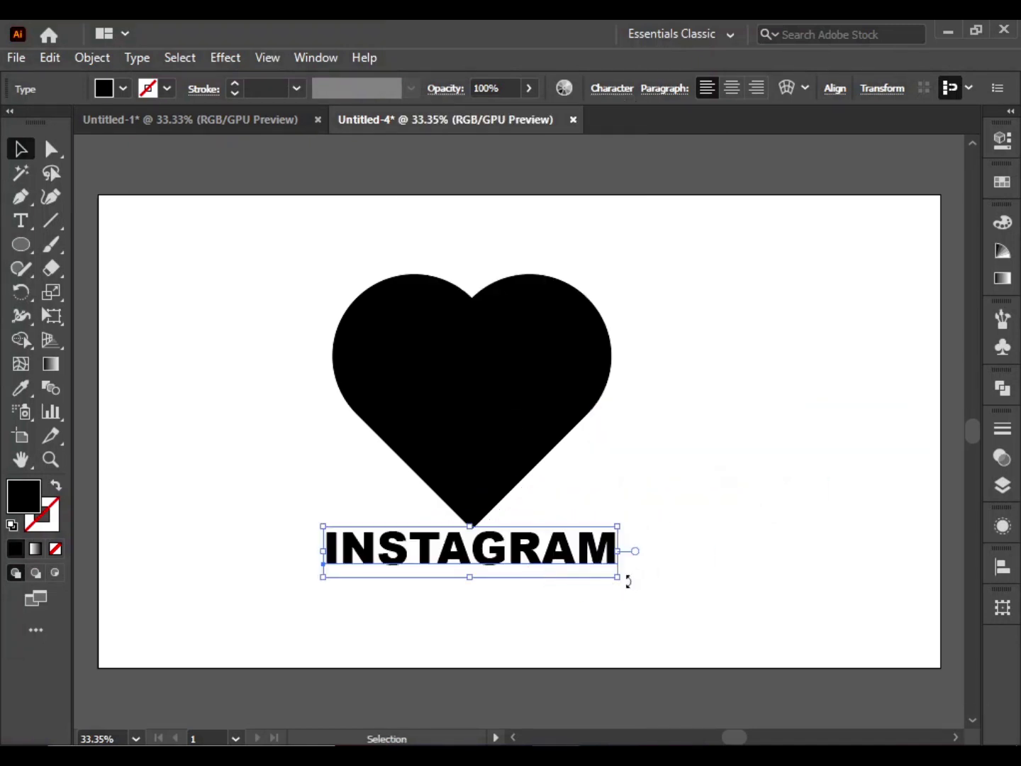
{"action": "left_click_drag", "start_coordinate": [615, 577], "coordinate": [570, 546]}
{"action": "right_click", "coordinate": [647, 361]}
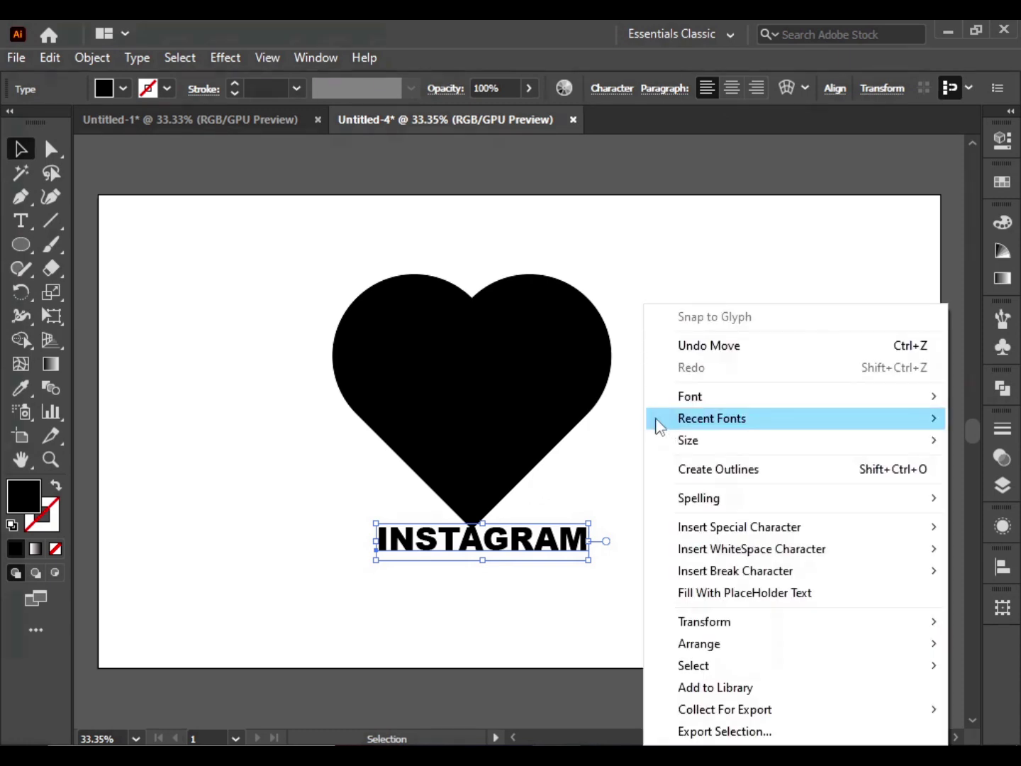
{"action": "left_click", "coordinate": [741, 474]}
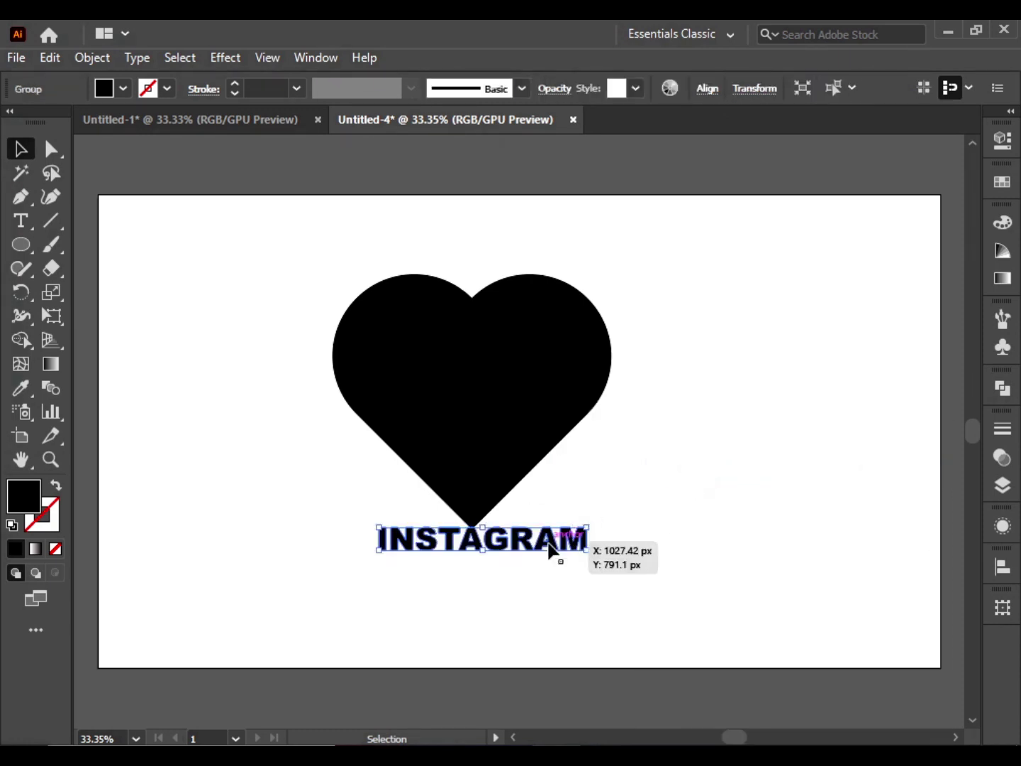
Step: Place the outlined INSTAGRAM lettering across the heart's lower part and send it to the back
{"action": "left_click_drag", "start_coordinate": [552, 546], "coordinate": [573, 473]}
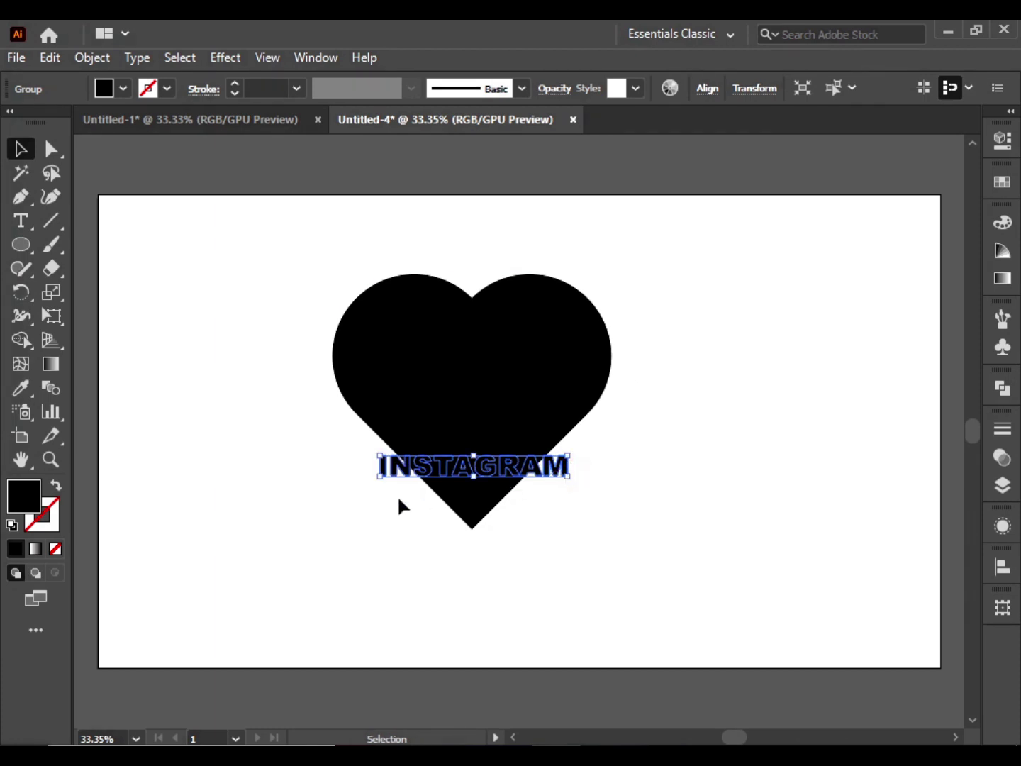
{"action": "left_click_drag", "start_coordinate": [312, 349], "coordinate": [313, 351]}
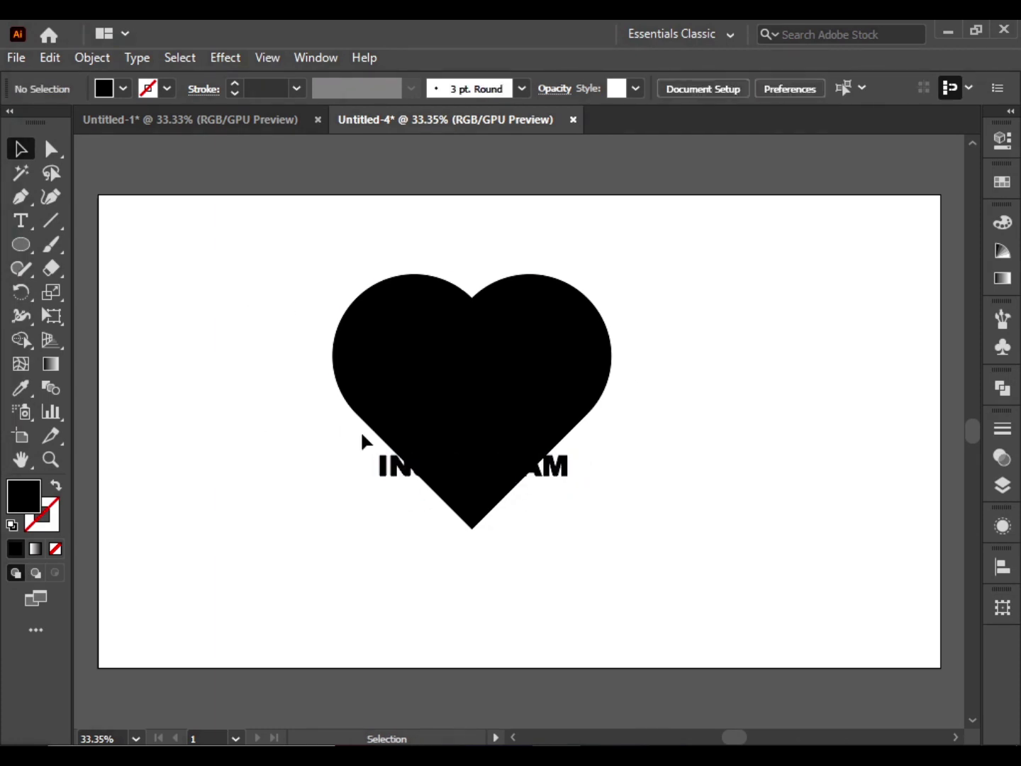
{"action": "left_click", "coordinate": [383, 464]}
{"action": "right_click", "coordinate": [261, 315]}
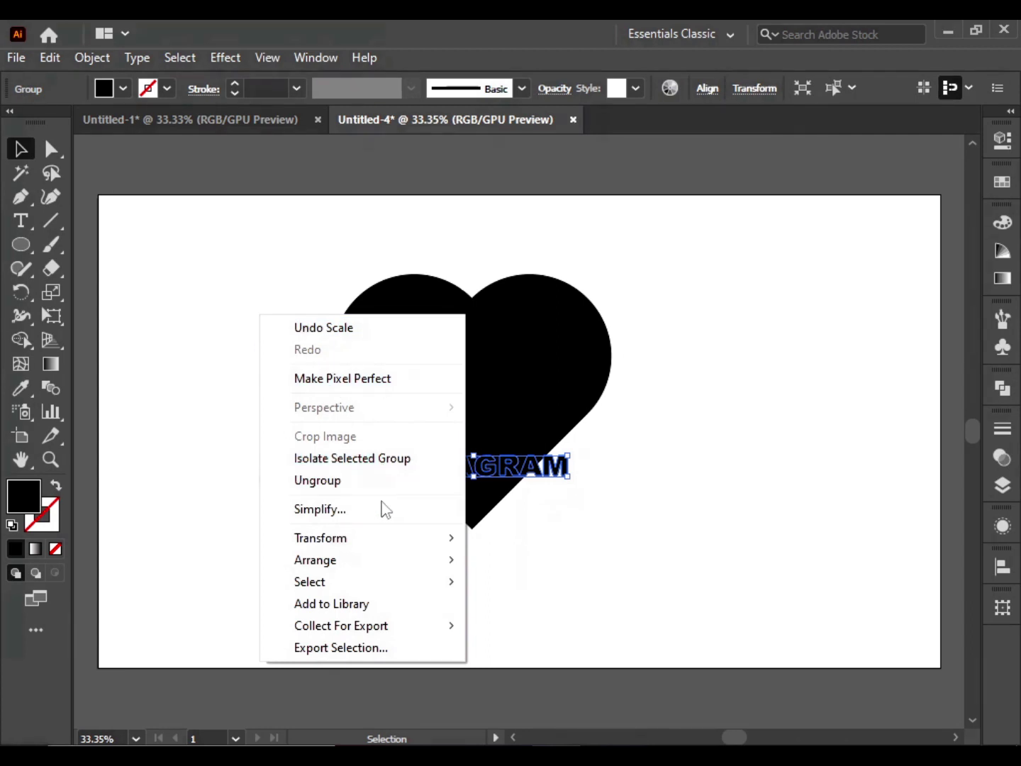
{"action": "mouse_move", "coordinate": [369, 560]}
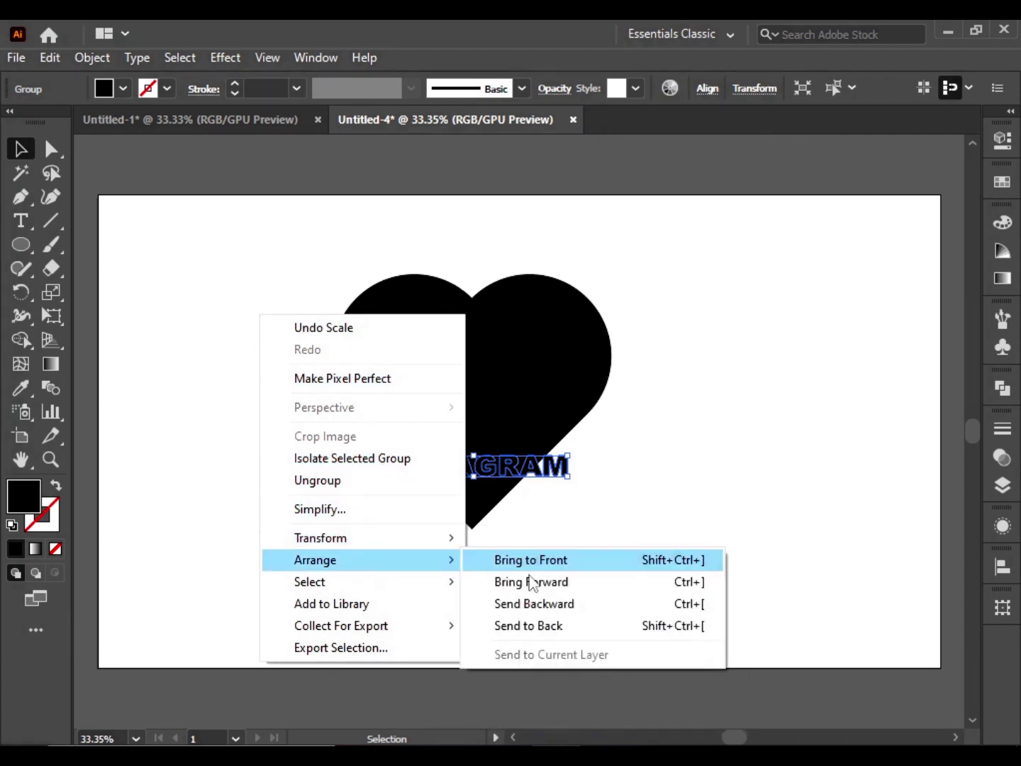
{"action": "left_click", "coordinate": [537, 627]}
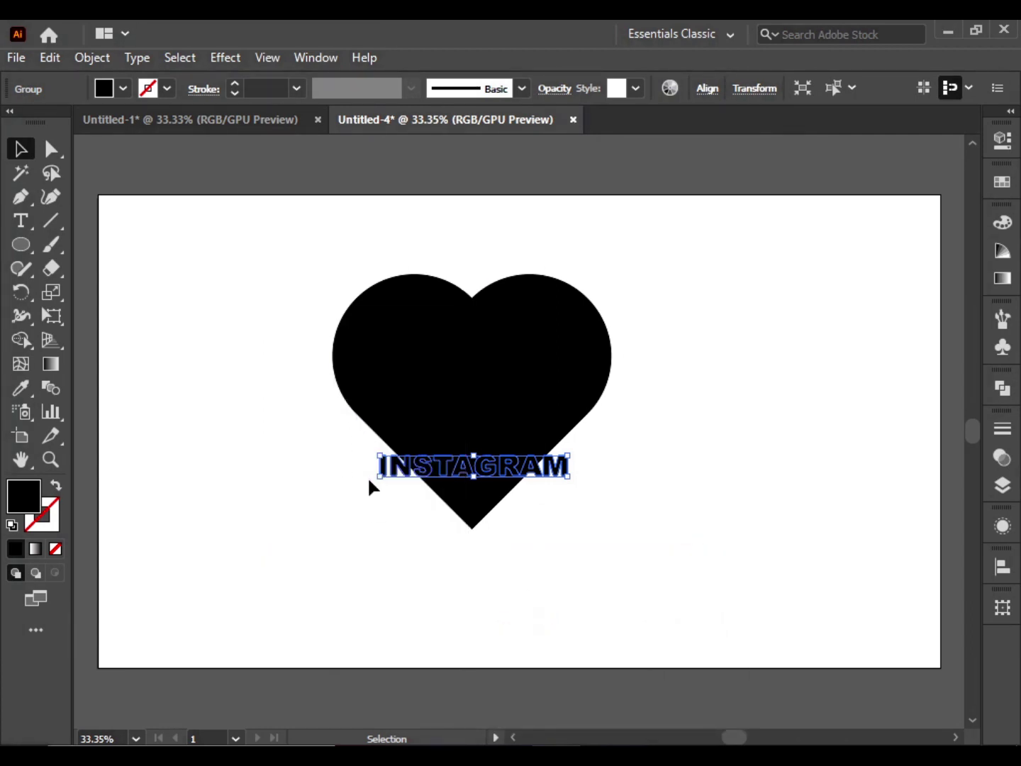
{"action": "left_click", "coordinate": [398, 529]}
Step: Select the heart and the lettering together and warp the lettering into the heart using Envelope Distort with Top Object
{"action": "left_click_drag", "start_coordinate": [320, 237], "coordinate": [595, 569]}
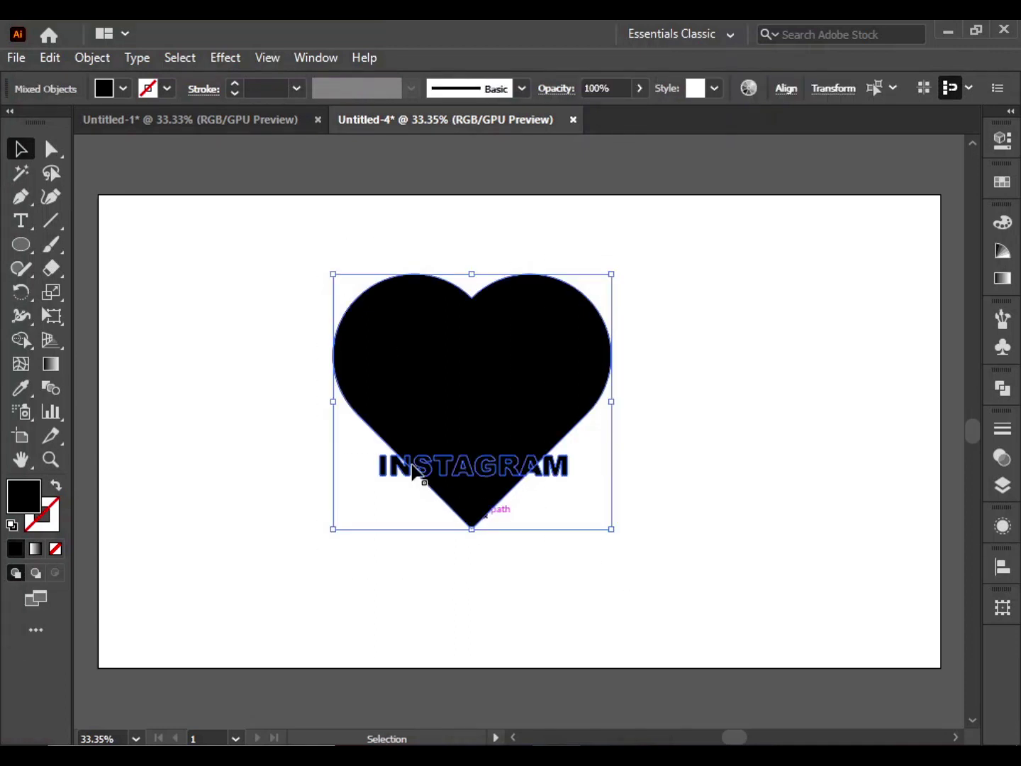
{"action": "left_click", "coordinate": [92, 57]}
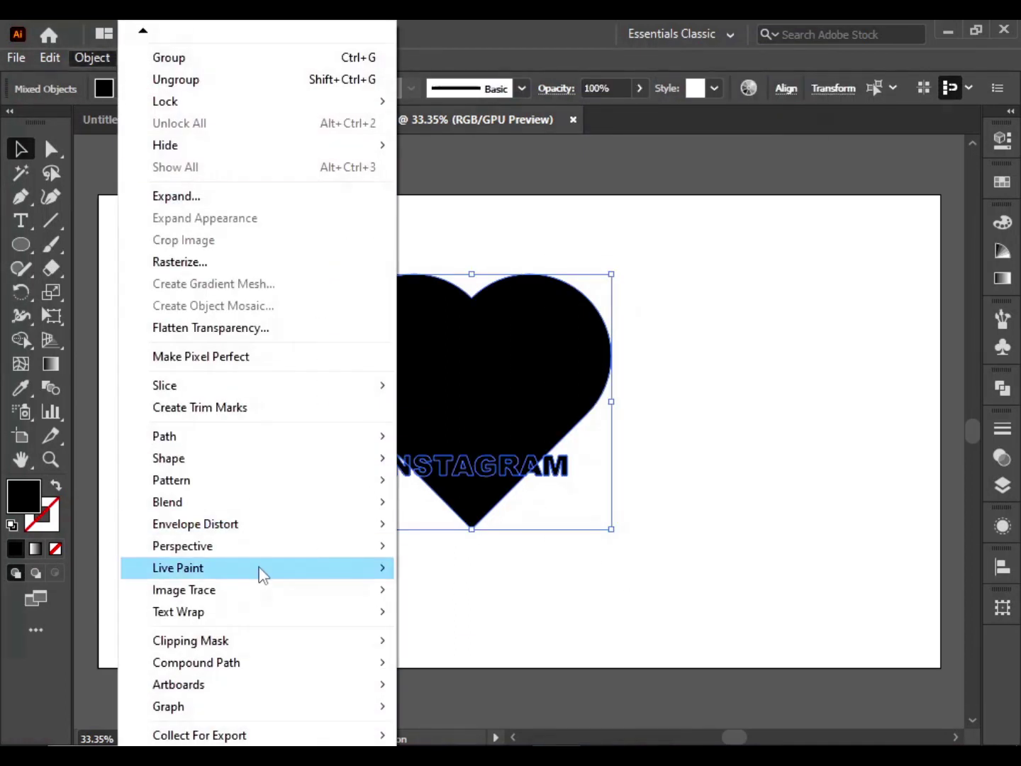
{"action": "mouse_move", "coordinate": [260, 555]}
{"action": "mouse_move", "coordinate": [280, 526]}
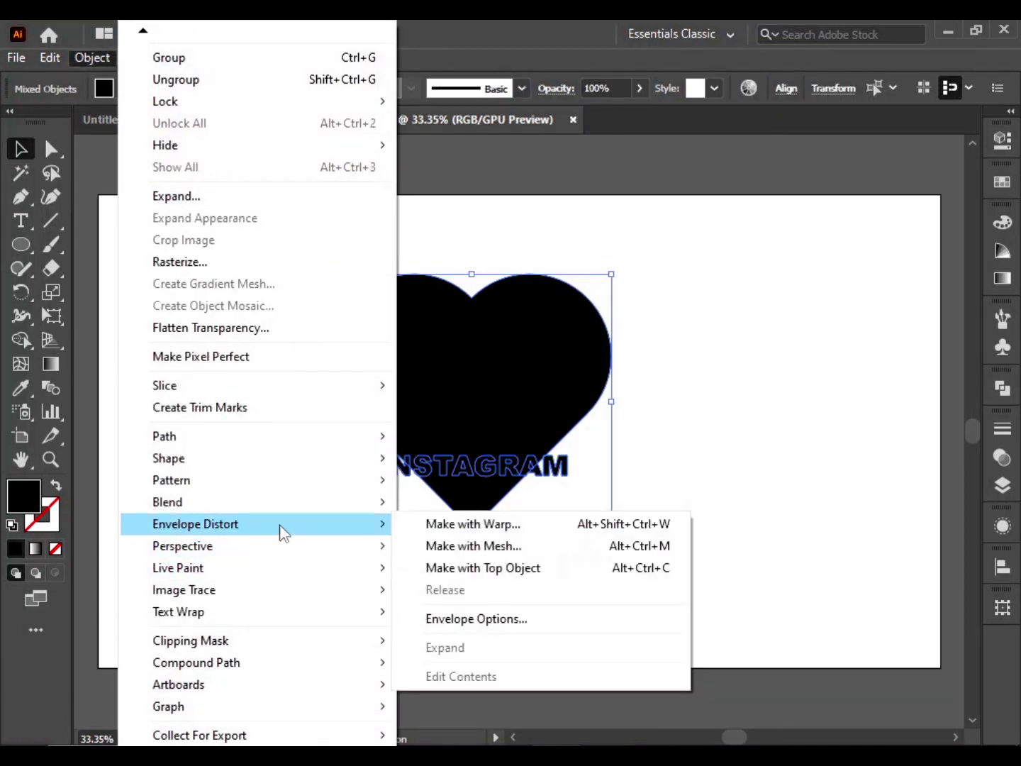
{"action": "left_click", "coordinate": [551, 575]}
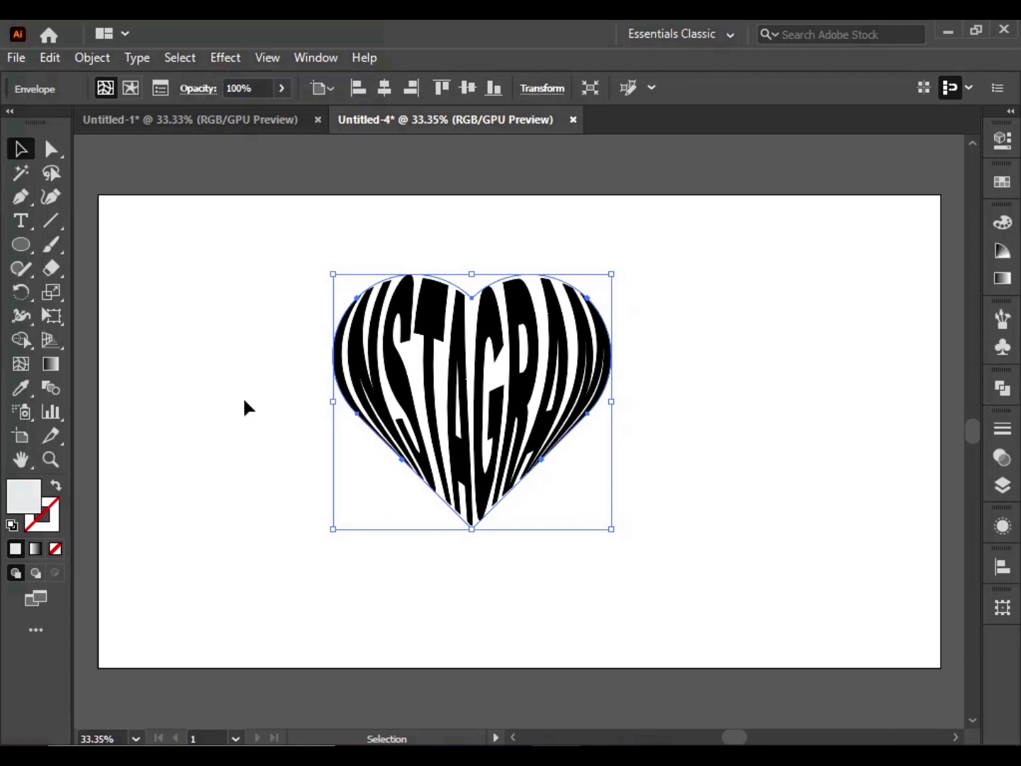
Step: Expand the heart-shaped envelope with both Object and Fill enabled
{"action": "left_click", "coordinate": [71, 58]}
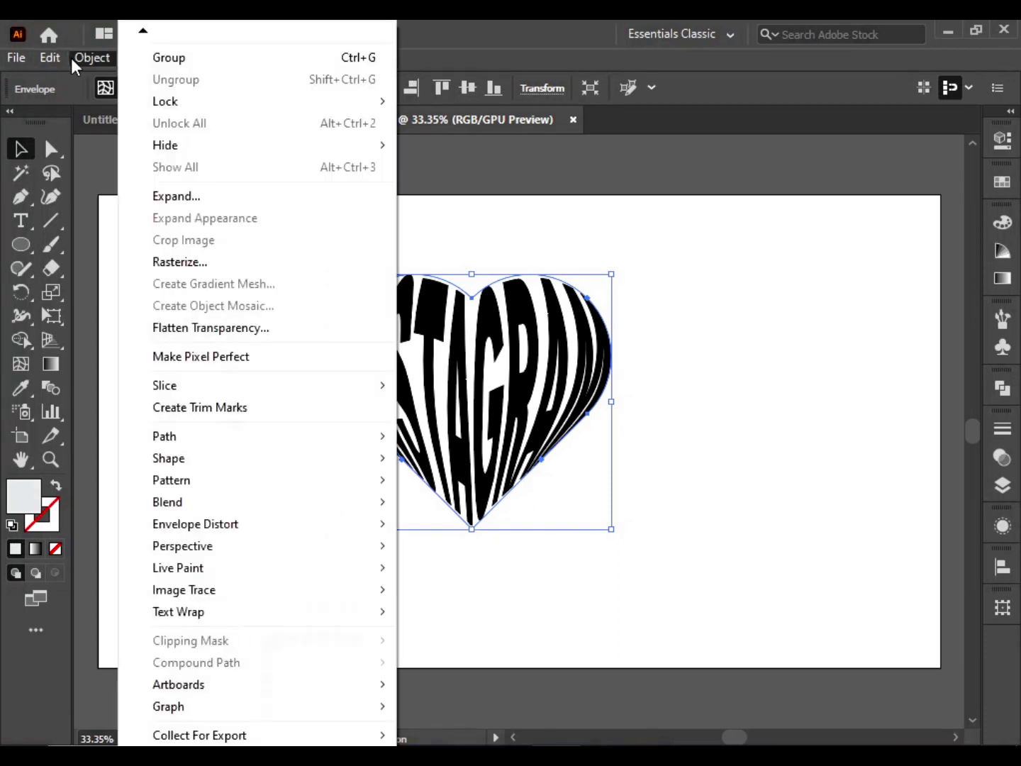
{"action": "left_click", "coordinate": [288, 196]}
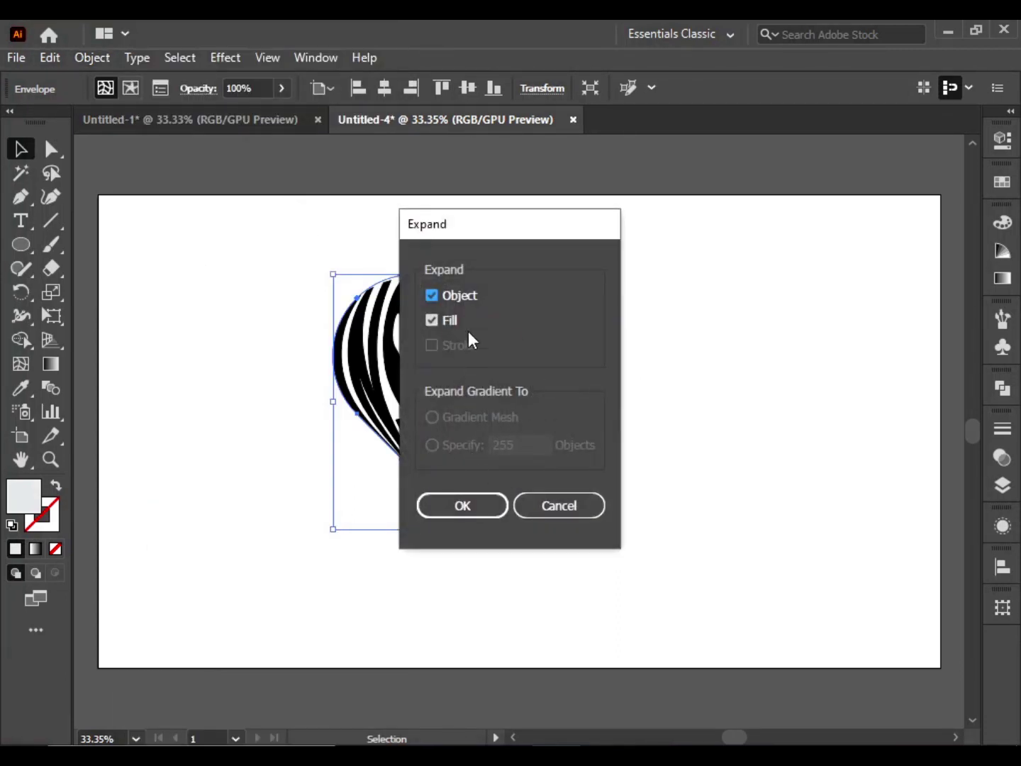
{"action": "left_click", "coordinate": [478, 505]}
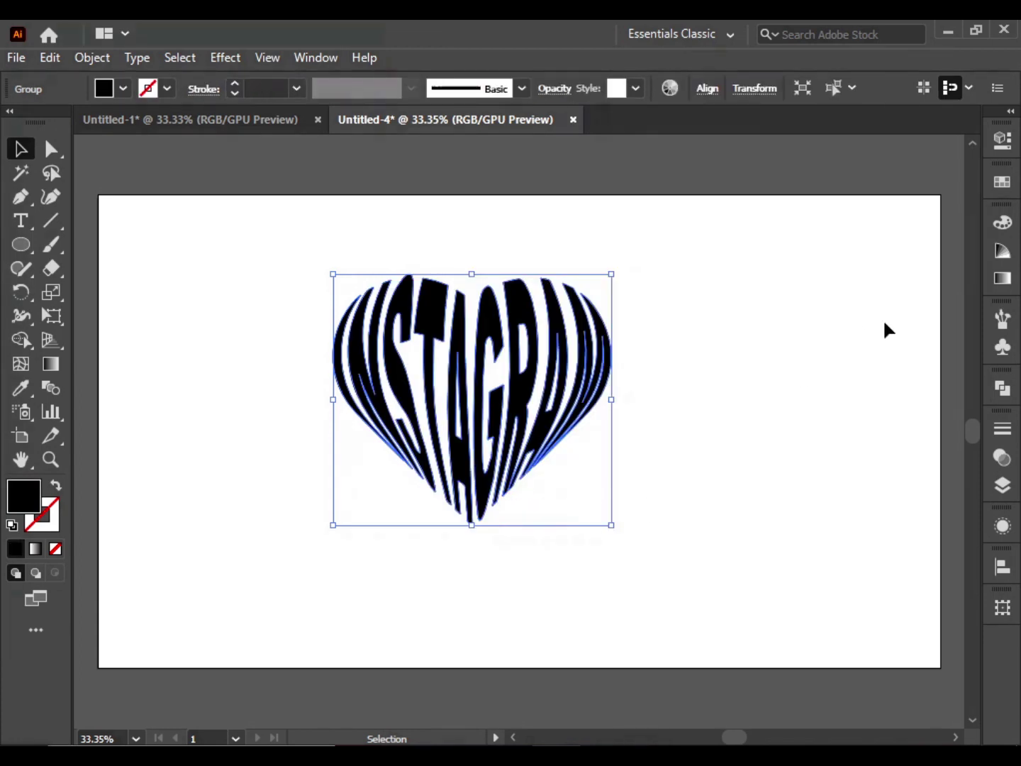
Step: Fill the heart lettering with the orange radial gradient swatch and recolour the gradient's outer stop red
{"action": "left_click", "coordinate": [1001, 183]}
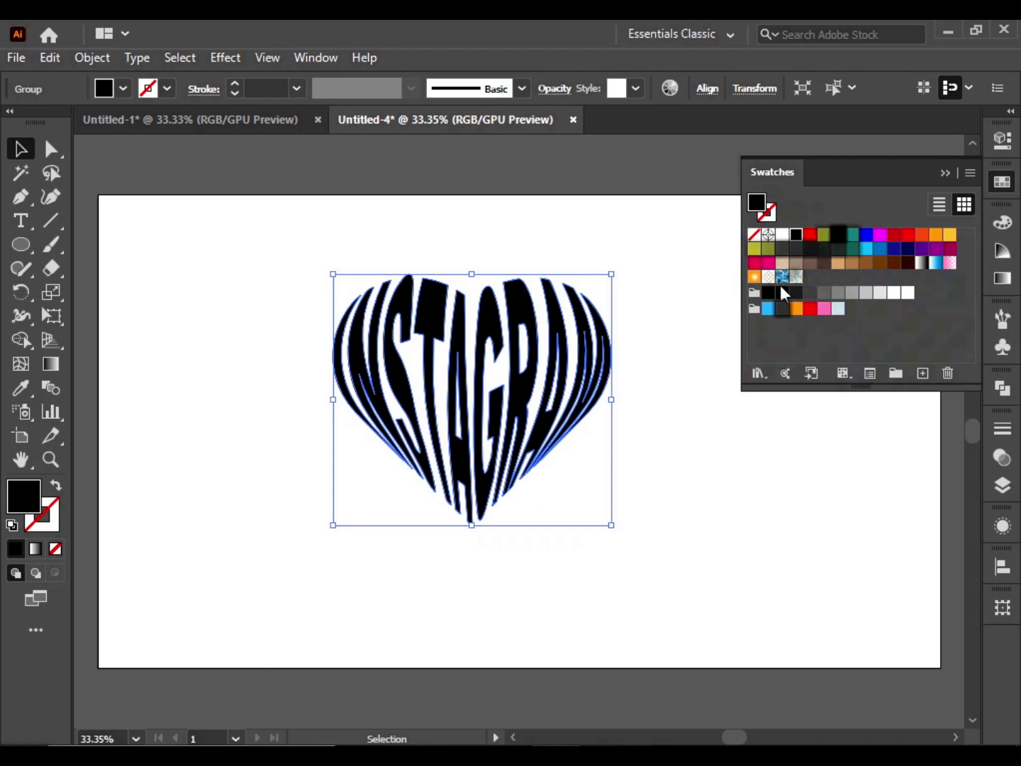
{"action": "left_click", "coordinate": [755, 280]}
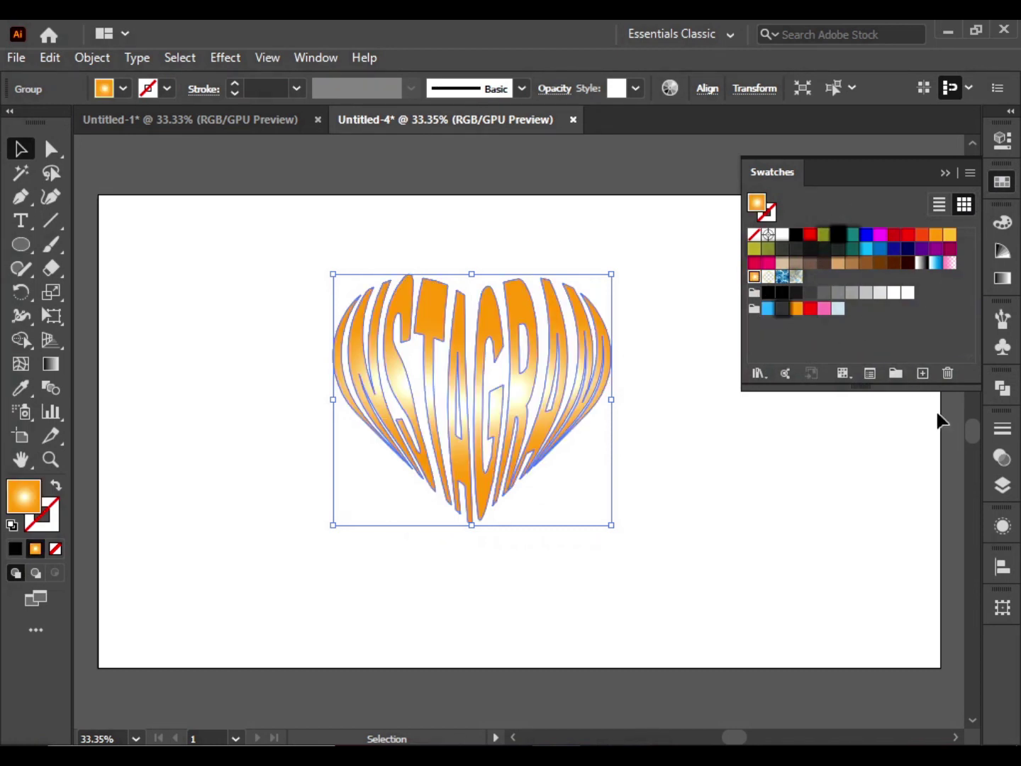
{"action": "left_click", "coordinate": [1002, 278]}
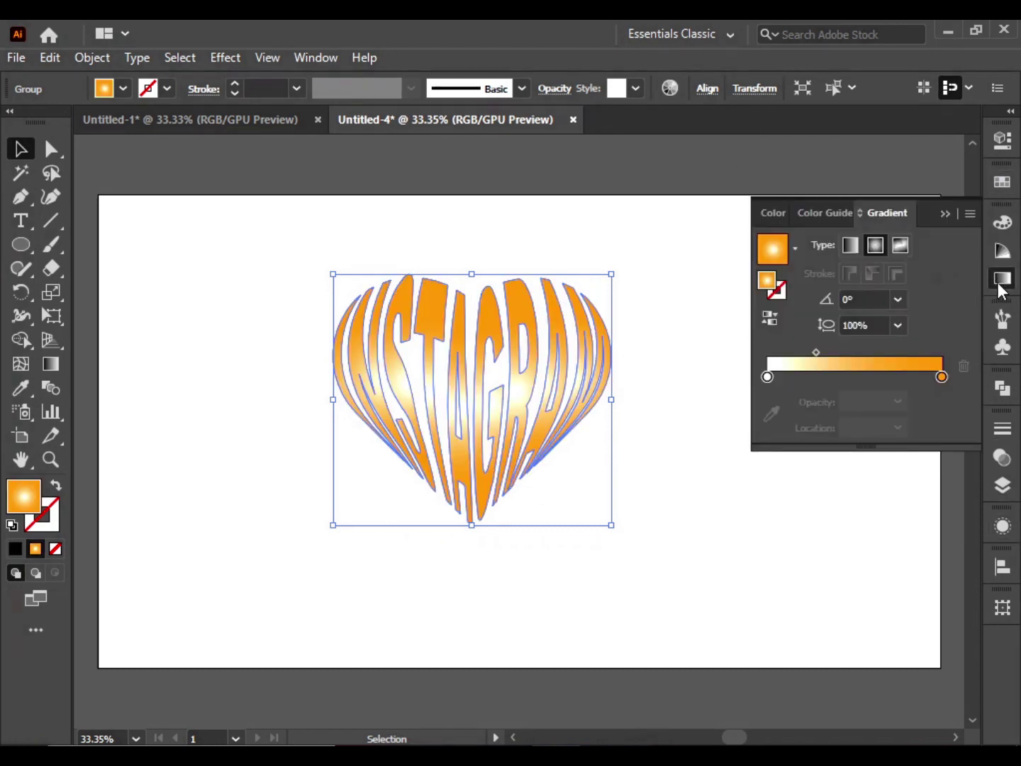
{"action": "double_click", "coordinate": [942, 378]}
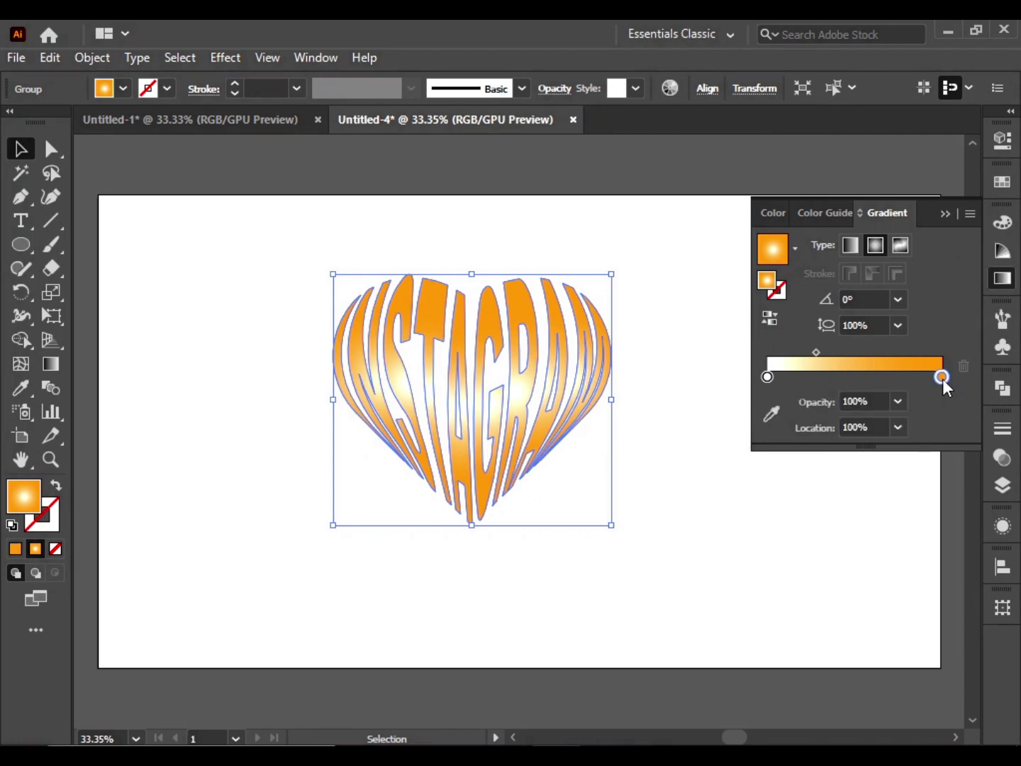
{"action": "left_click", "coordinate": [741, 439]}
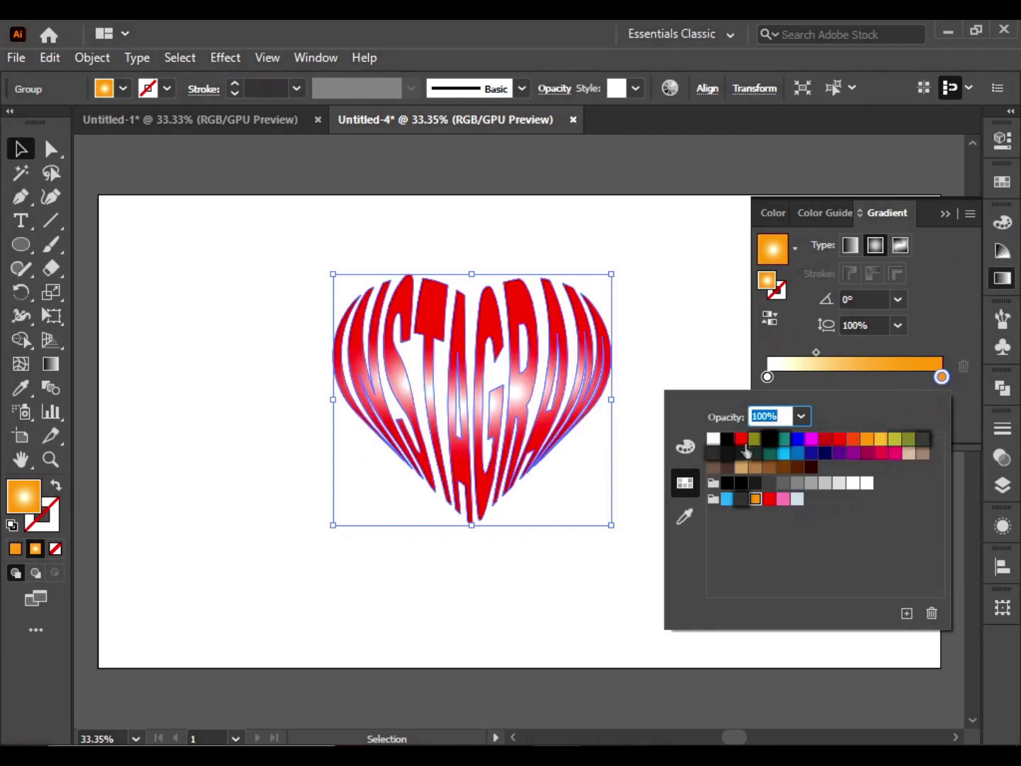
Step: Recolour the gradient's inner white stop olive green and move the gradient midpoint to about 42%
{"action": "left_click", "coordinate": [769, 378]}
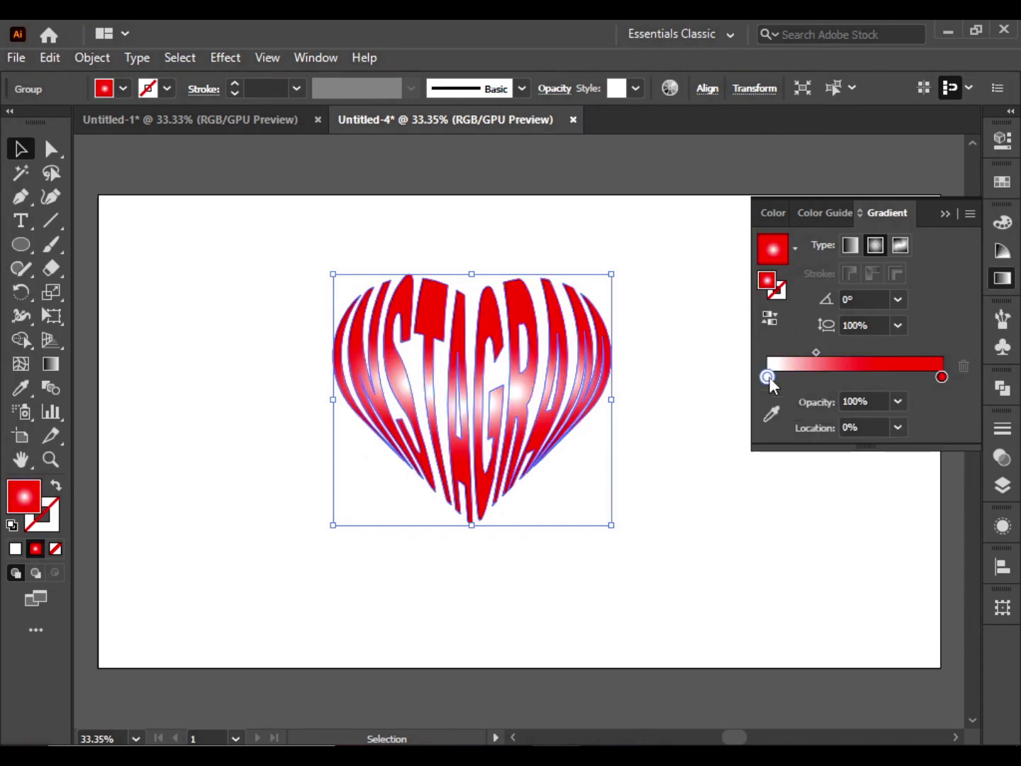
{"action": "double_click", "coordinate": [769, 377]}
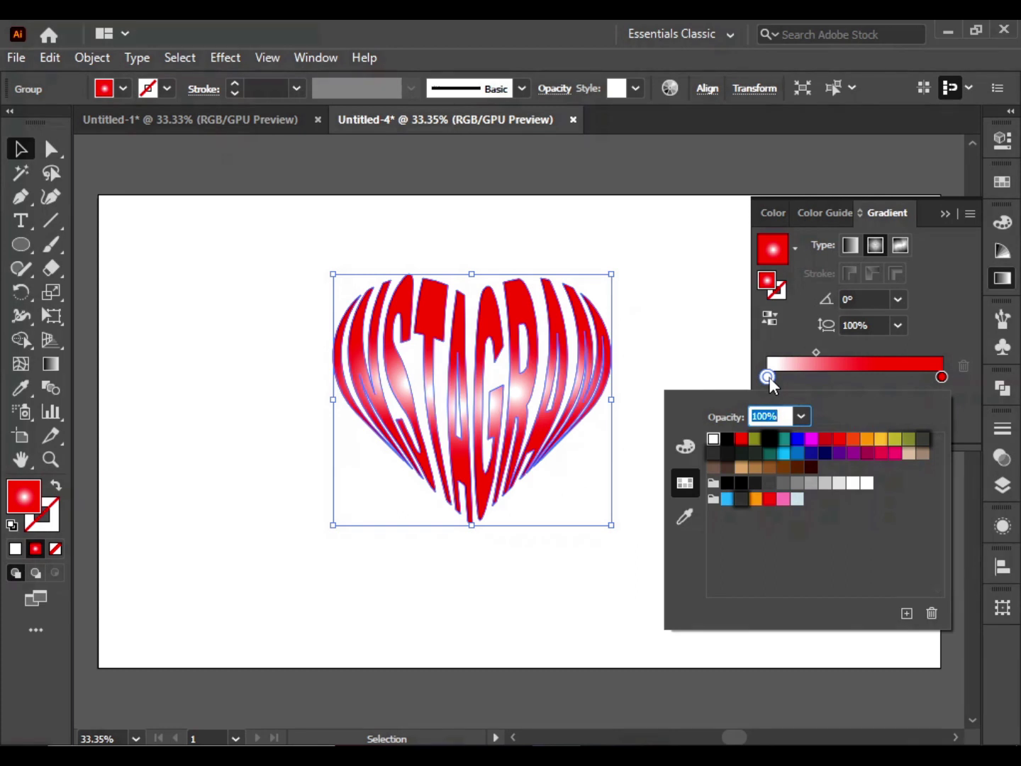
{"action": "left_click", "coordinate": [755, 439]}
{"action": "left_click", "coordinate": [811, 354]}
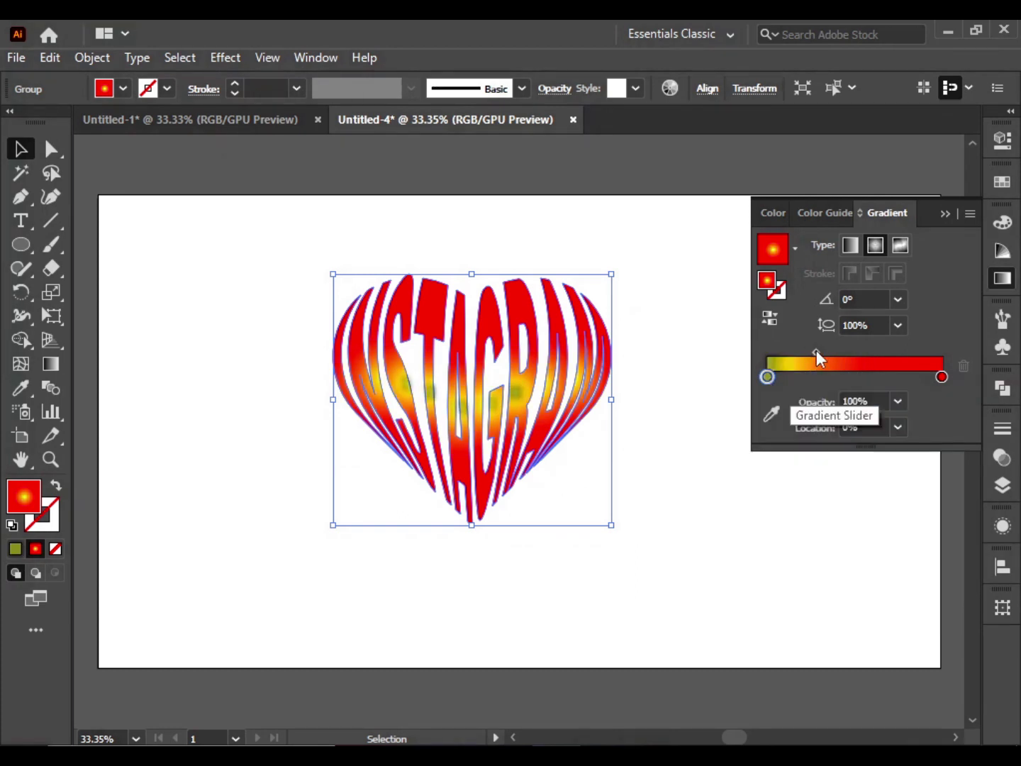
{"action": "left_click_drag", "start_coordinate": [816, 349], "coordinate": [845, 351]}
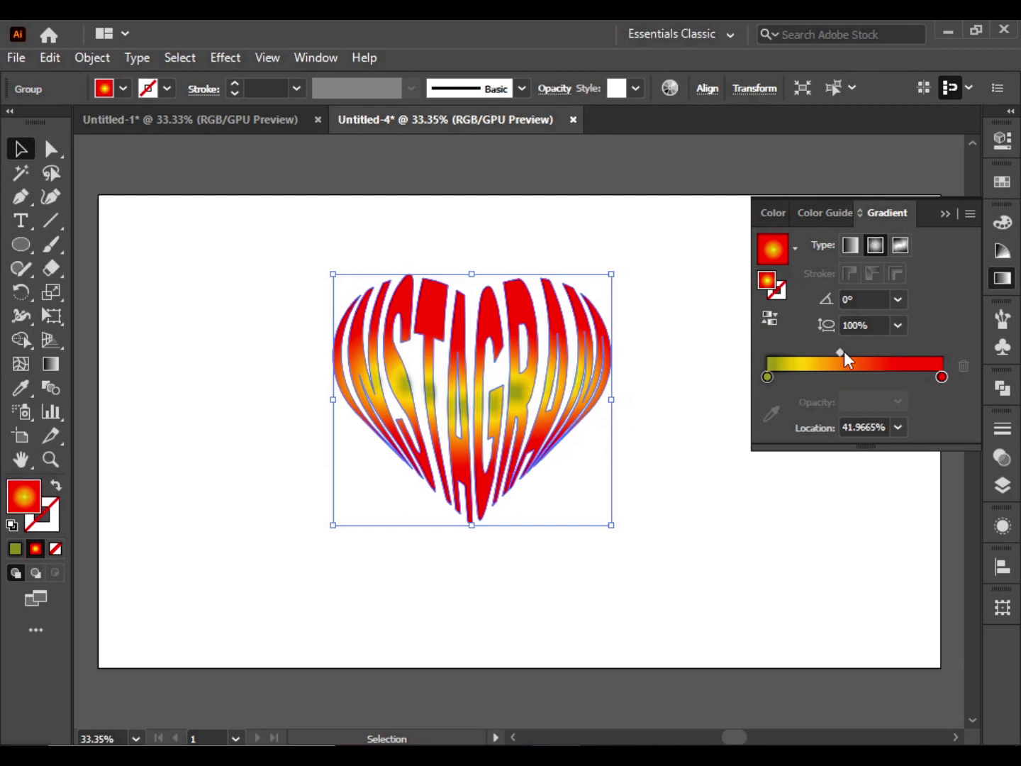
Step: Run one gradient across all the letters with the Gradient tool, from below the heart's lower-left edge to its upper-right lobe at about 56°
{"action": "left_click", "coordinate": [55, 367]}
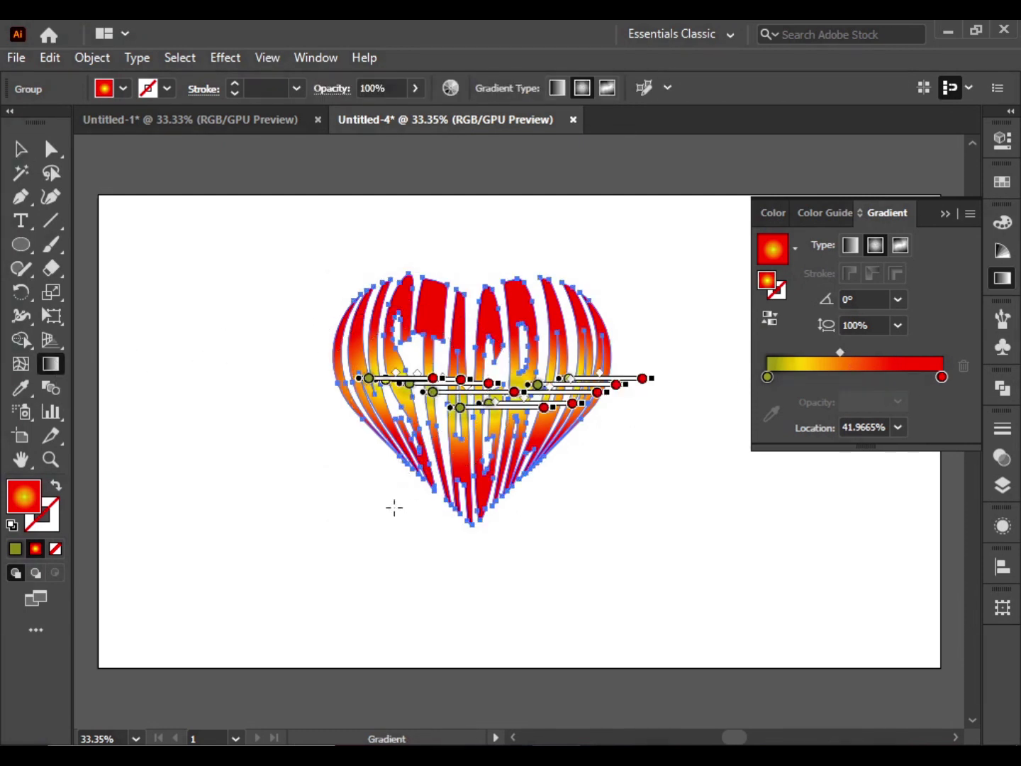
{"action": "mouse_move", "coordinate": [388, 516]}
{"action": "left_mouse_down"}
{"action": "mouse_move", "coordinate": [575, 244]}
{"action": "mouse_move", "coordinate": [525, 297]}
{"action": "mouse_move", "coordinate": [533, 296]}
{"action": "left_mouse_up"}
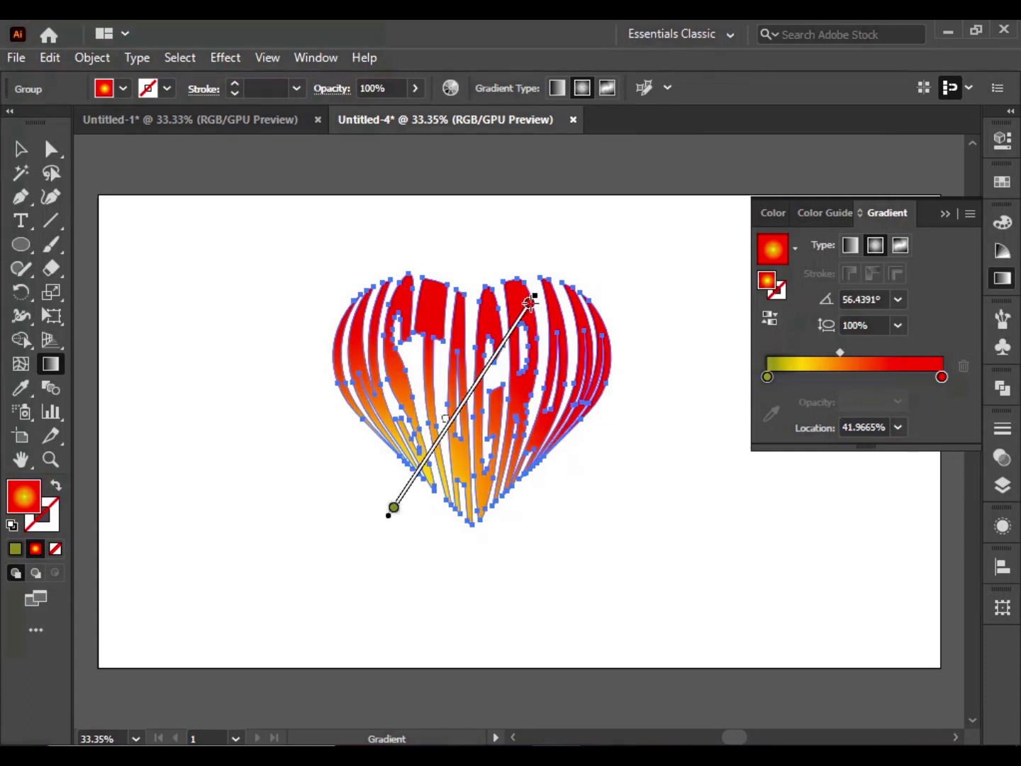
{"action": "left_click", "coordinate": [22, 149]}
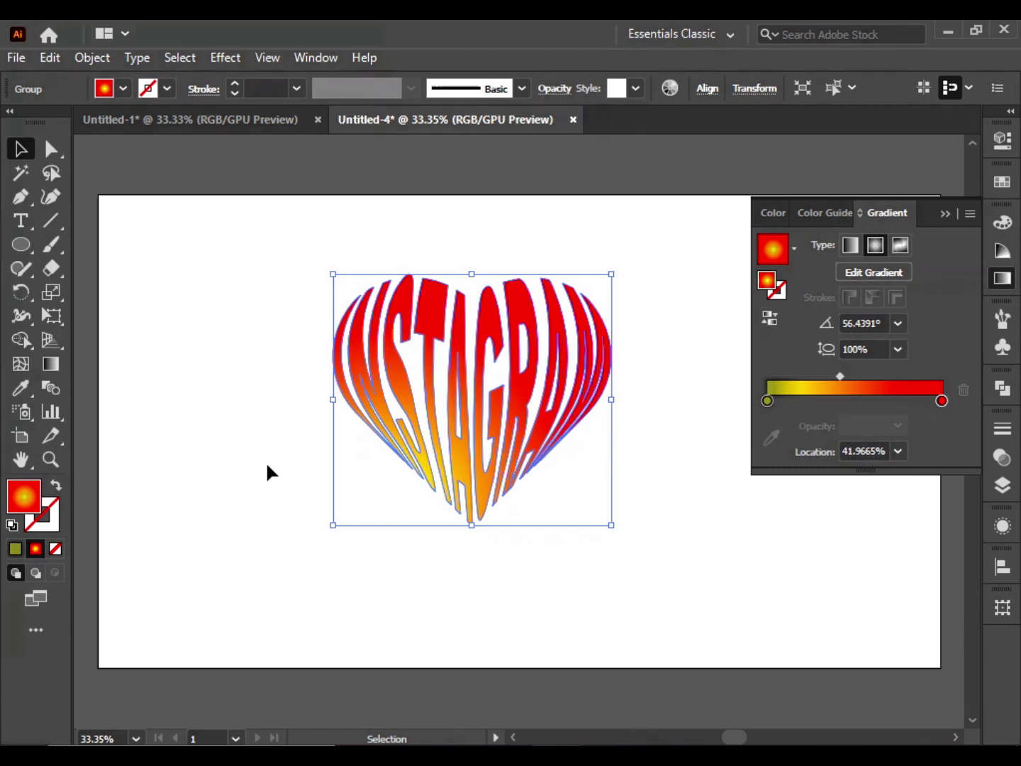
{"action": "left_click", "coordinate": [945, 214]}
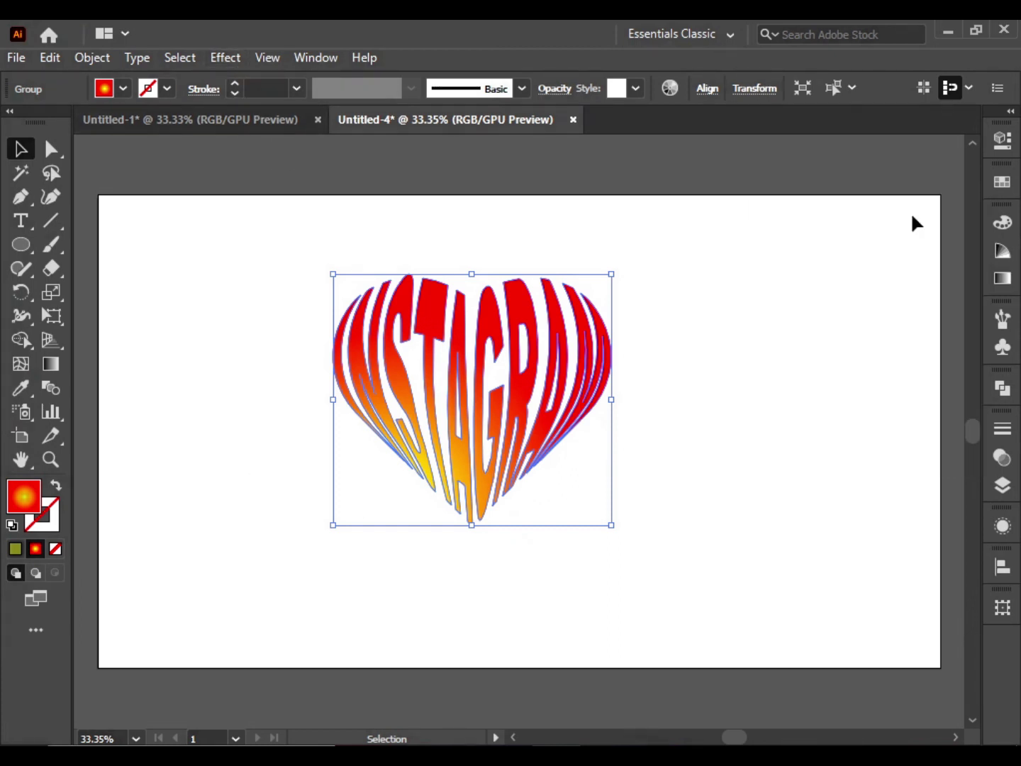
Step: Apply a black Multiply drop shadow to the heart lettering at 70% opacity, X offset 9 px, Y offset 15 px and blur 3 px
{"action": "left_click", "coordinate": [226, 56]}
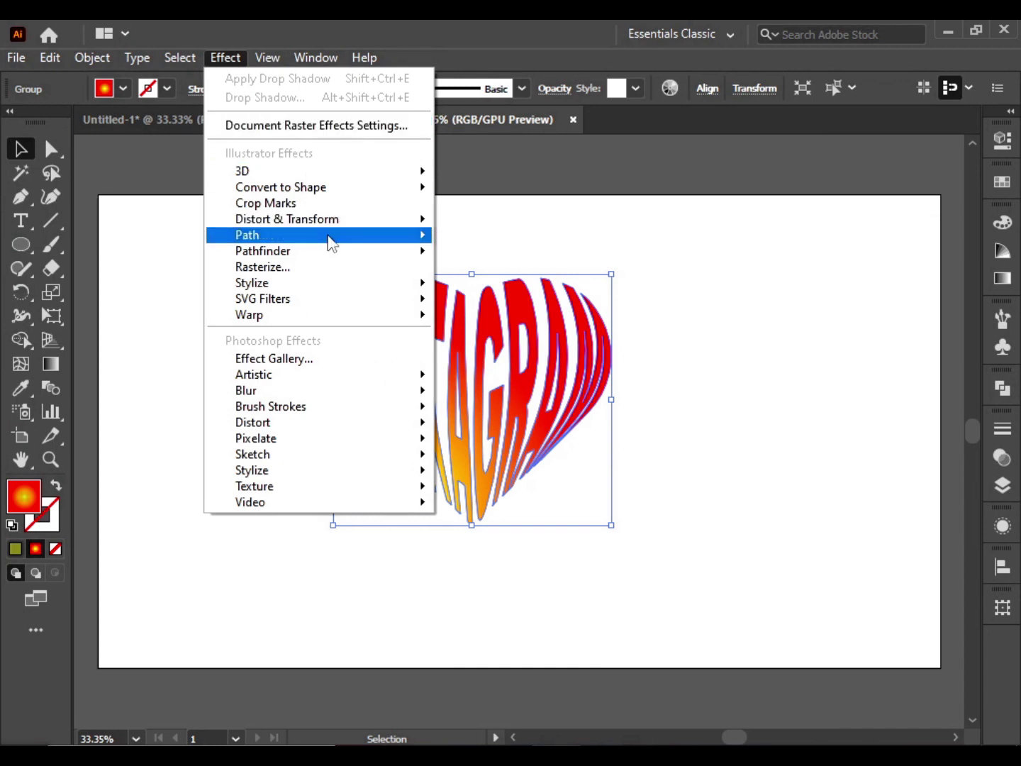
{"action": "mouse_move", "coordinate": [331, 256]}
{"action": "mouse_move", "coordinate": [331, 285]}
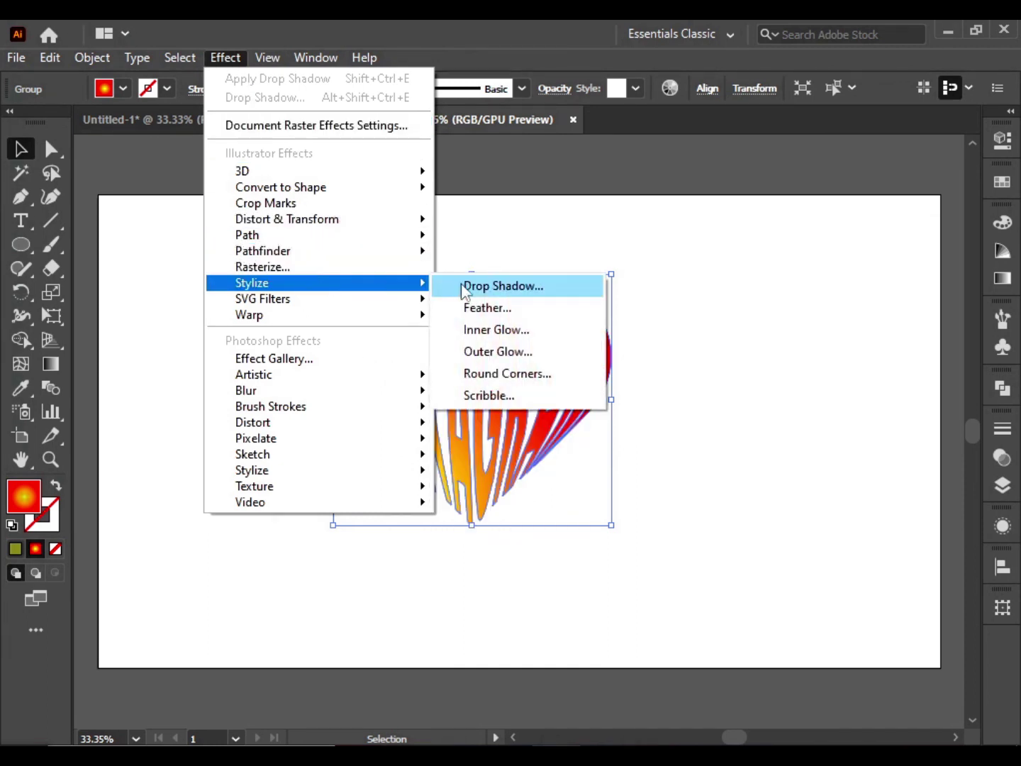
{"action": "left_click", "coordinate": [523, 287]}
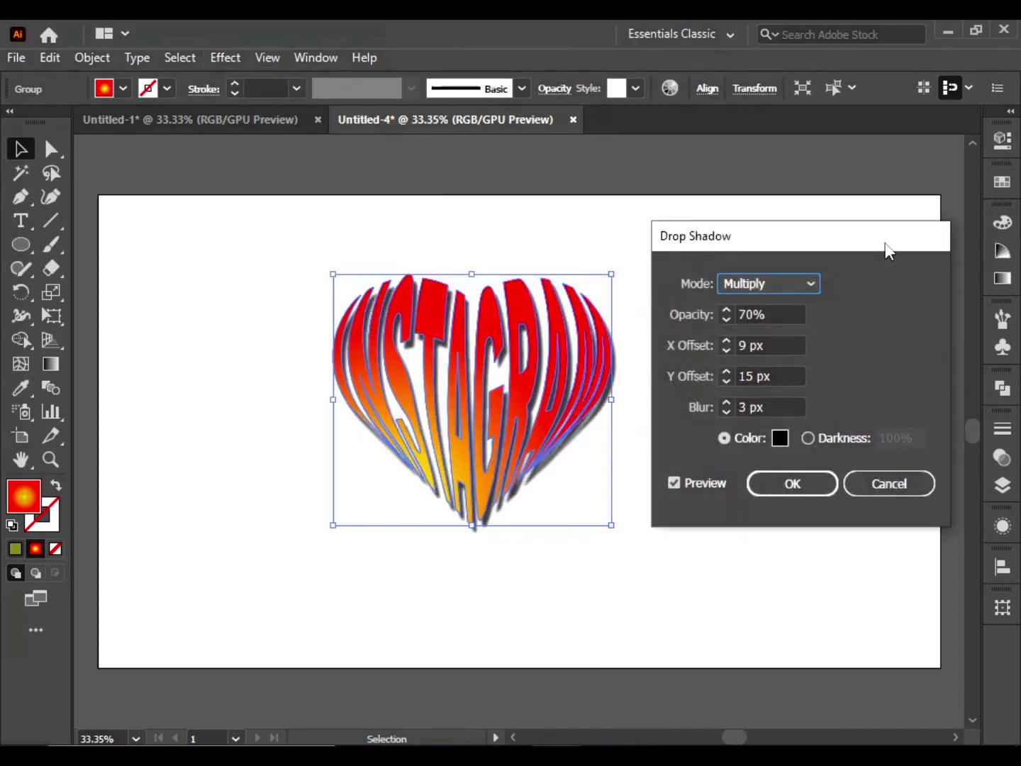
{"action": "left_click_drag", "start_coordinate": [885, 248], "coordinate": [876, 248]}
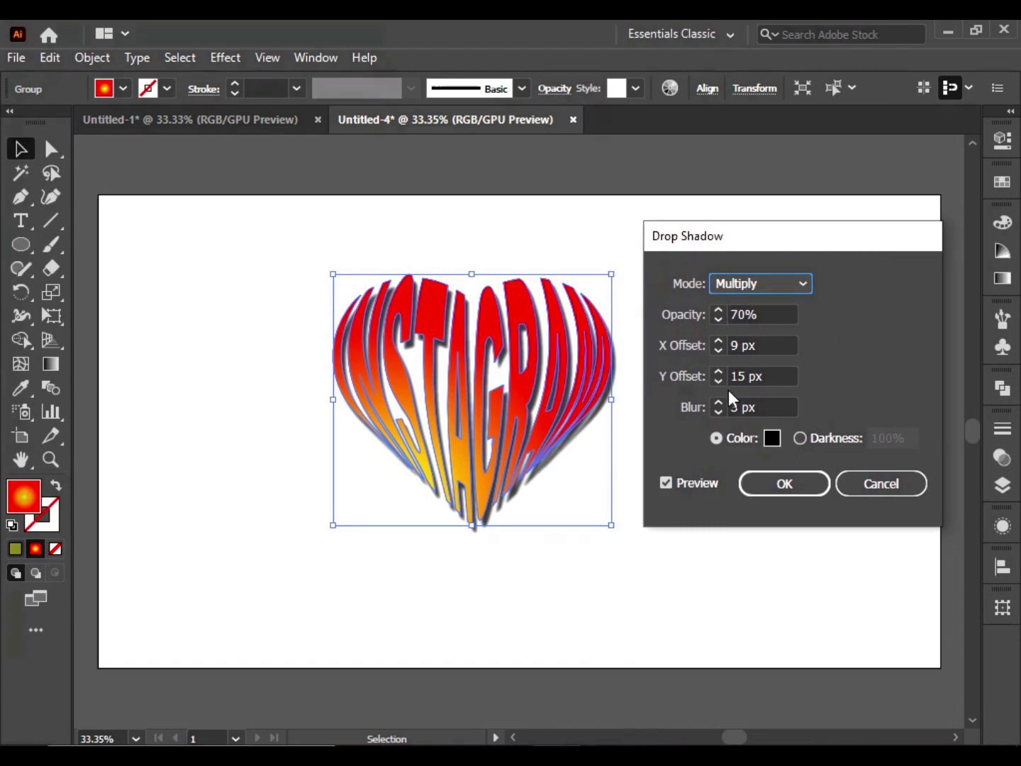
{"action": "left_click", "coordinate": [717, 410]}
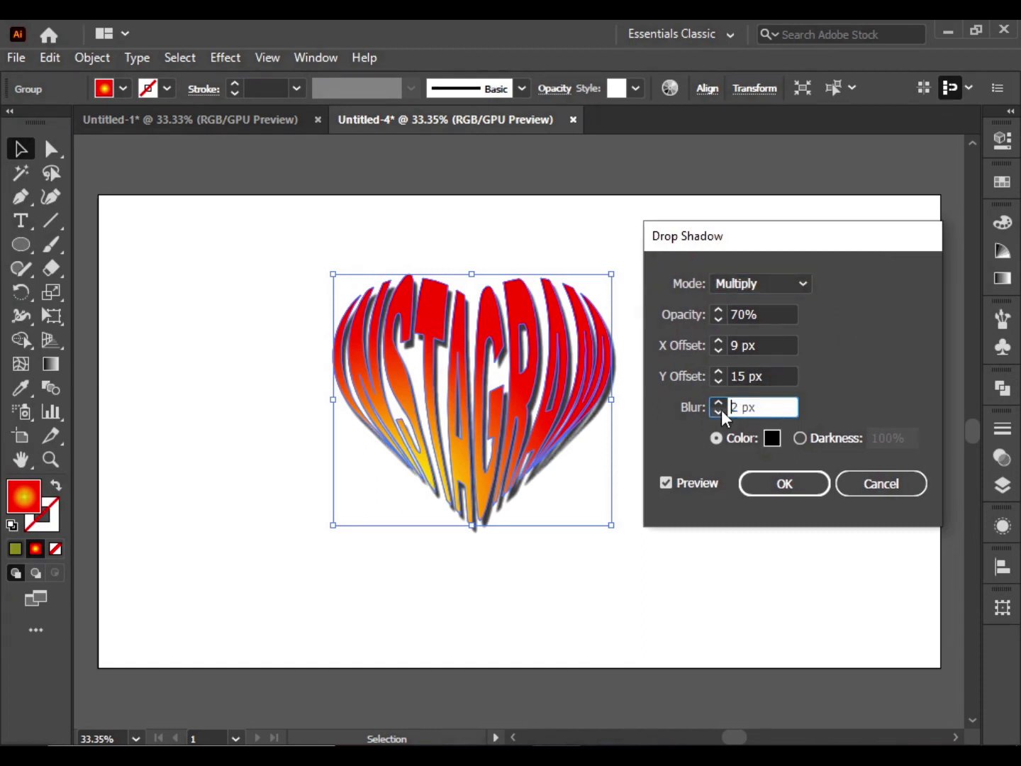
{"action": "left_click", "coordinate": [718, 403]}
{"action": "left_click", "coordinate": [786, 484]}
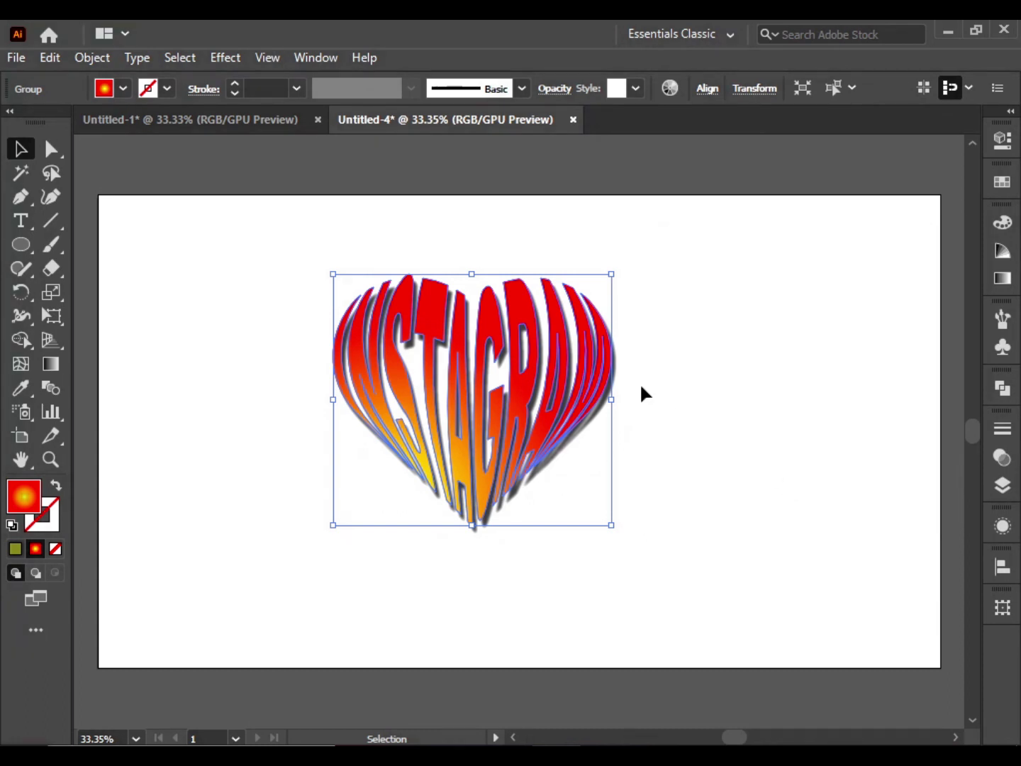
Step: Feather the edges of the heart lettering with a 10 px radius and deselect the artwork
{"action": "left_click", "coordinate": [223, 57]}
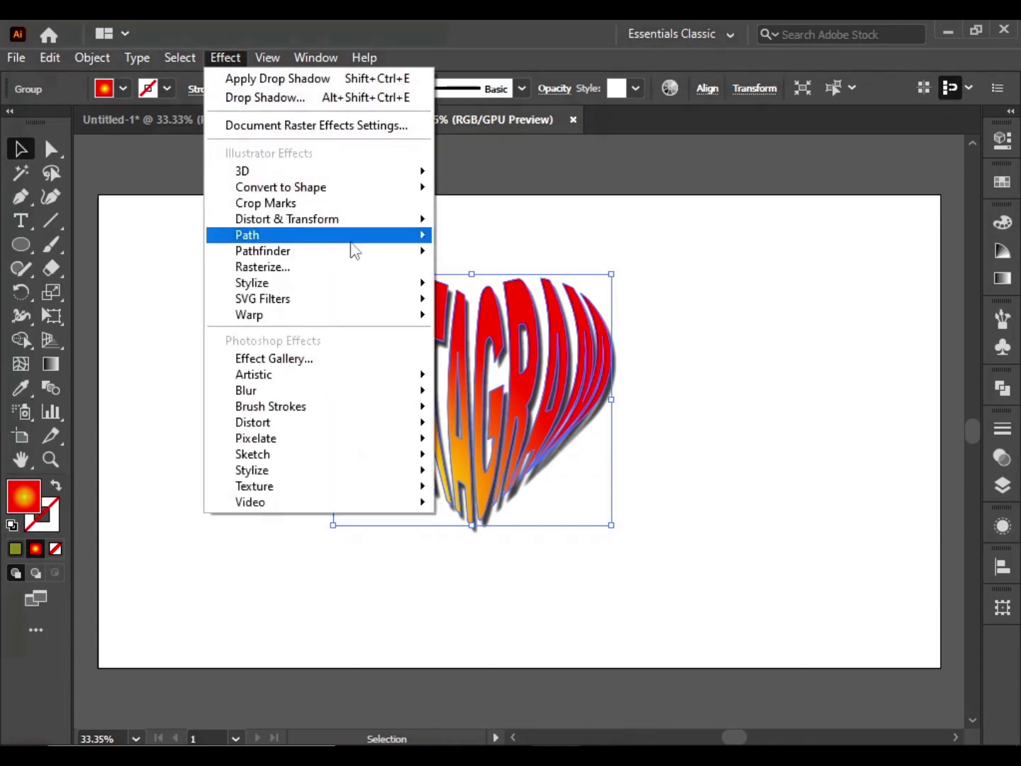
{"action": "mouse_move", "coordinate": [378, 283]}
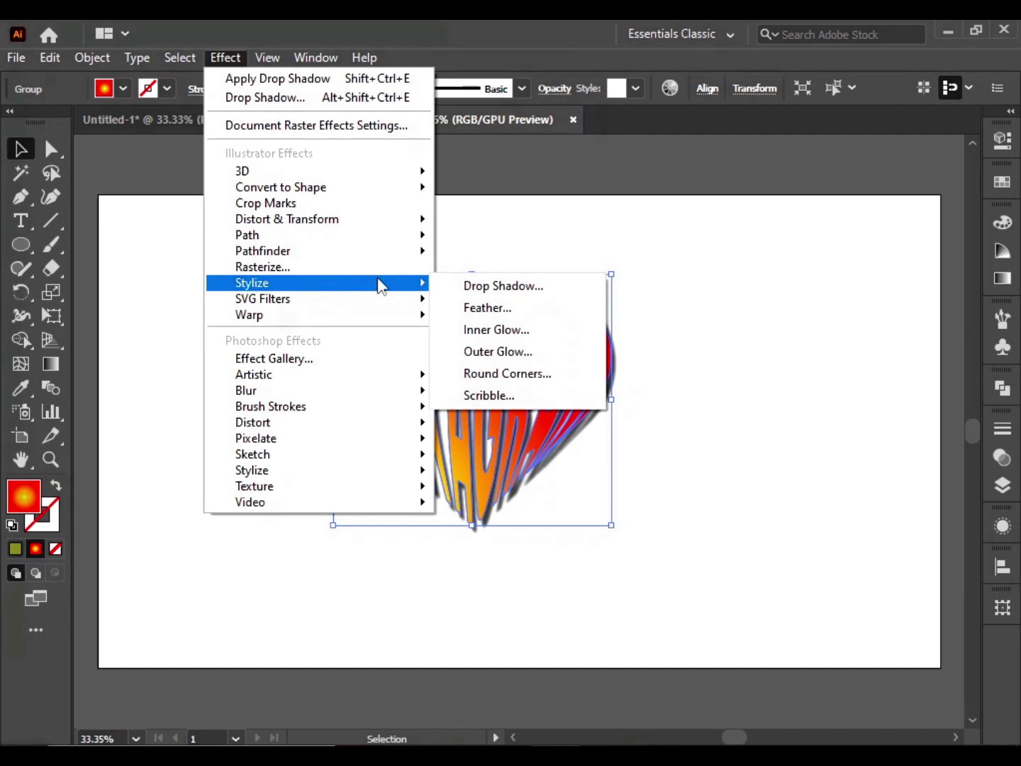
{"action": "left_click", "coordinate": [521, 310]}
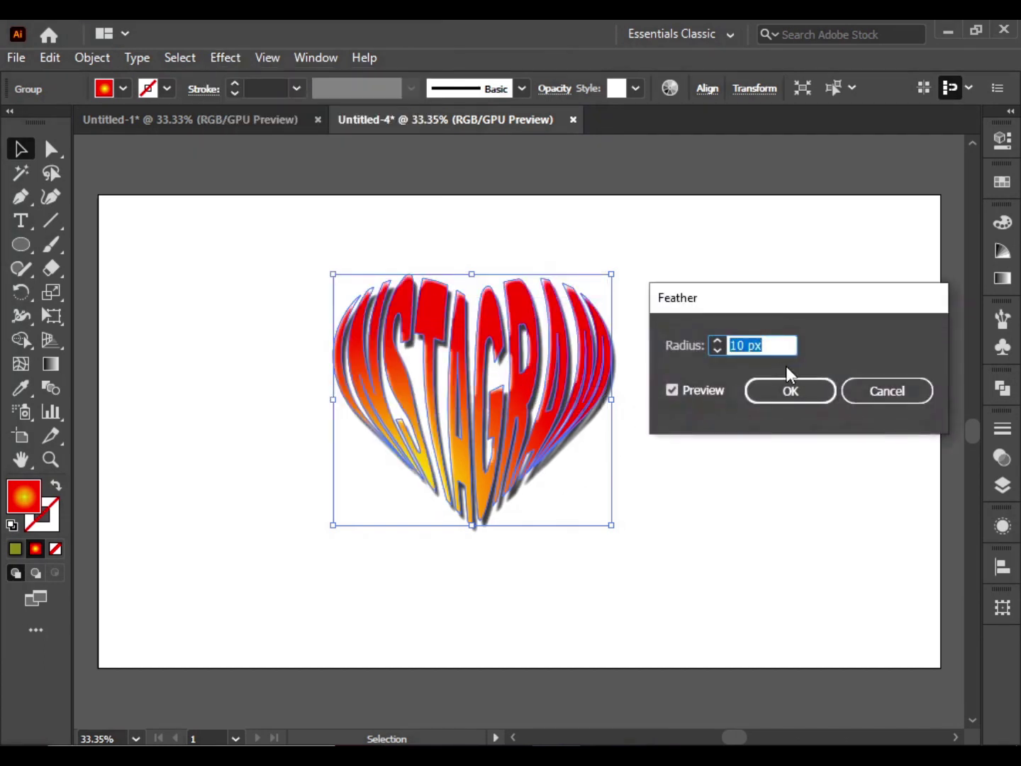
{"action": "left_click", "coordinate": [772, 346]}
{"action": "left_click", "coordinate": [790, 391]}
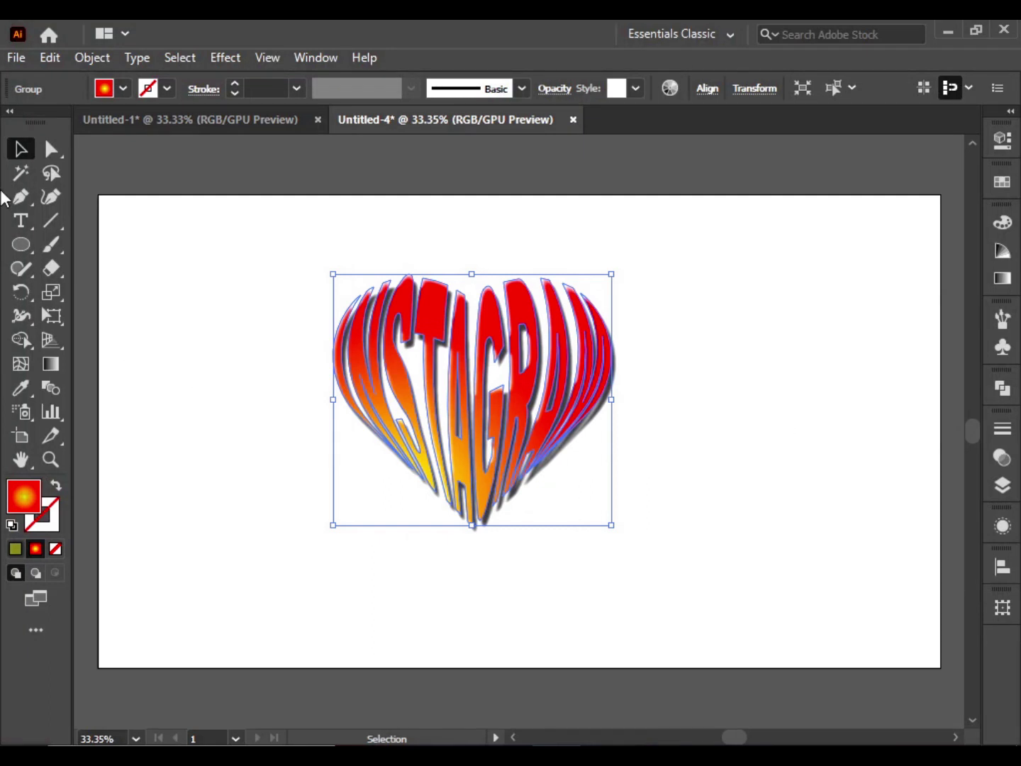
{"action": "left_click", "coordinate": [712, 457]}
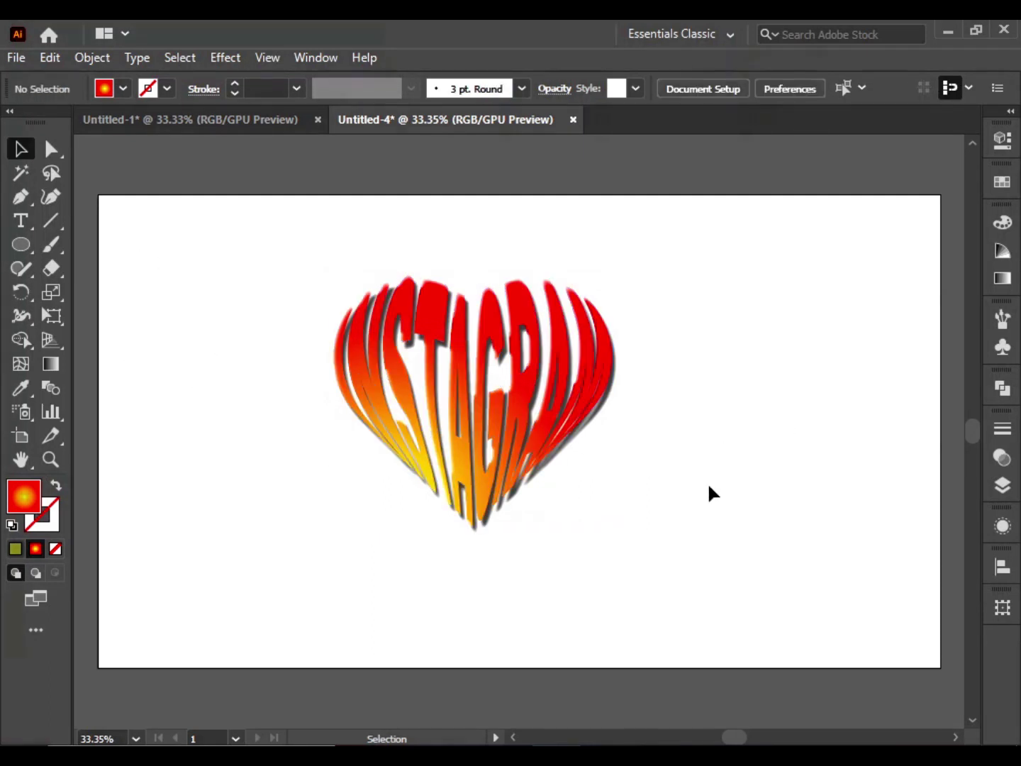